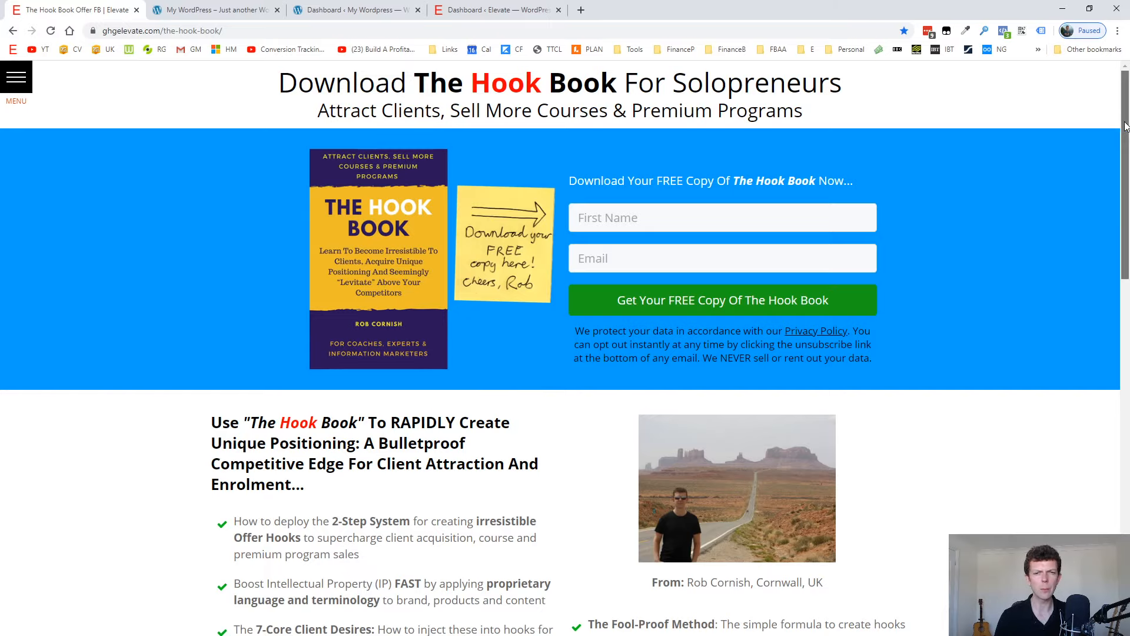
# Examine the Hook Book opt-in page from its headline to the second sign-up form, plus the test WordPress site's home page and address.
pyautogui.moveTo(1126, 126); pyautogui.dragTo(1094, 104)
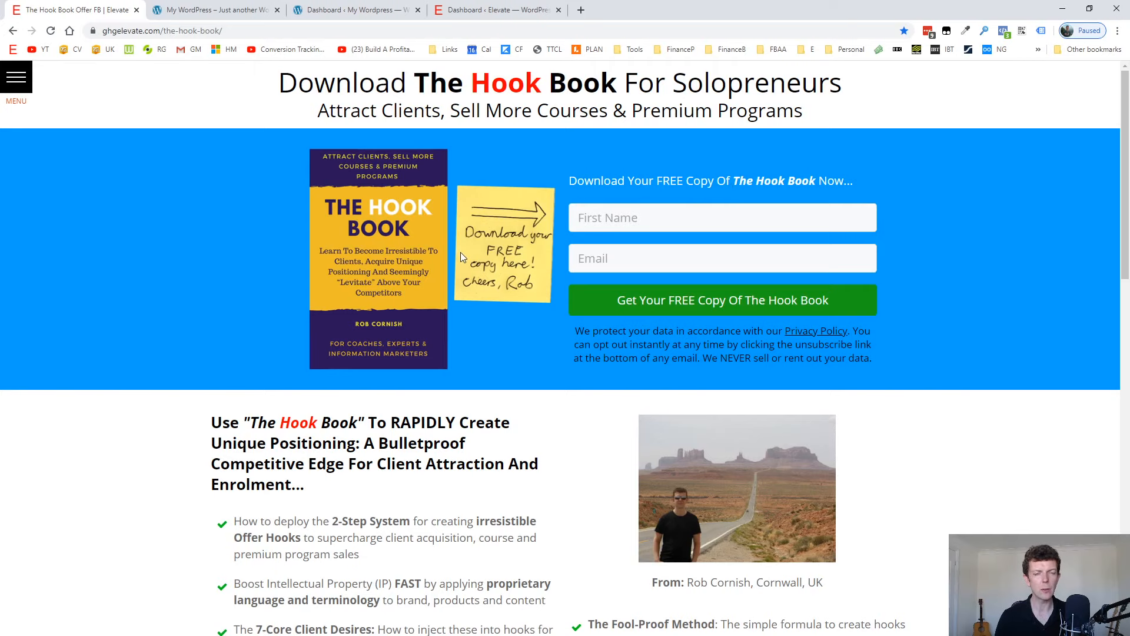
pyautogui.scroll(-7, 461, 252)
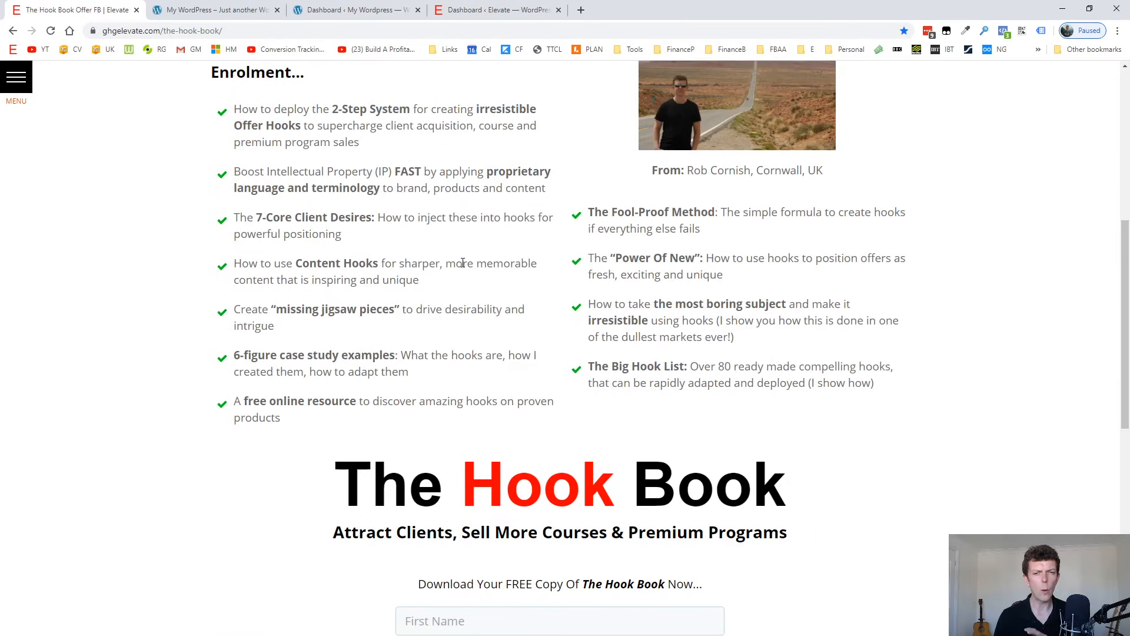
pyautogui.scroll(-8, 463, 263)
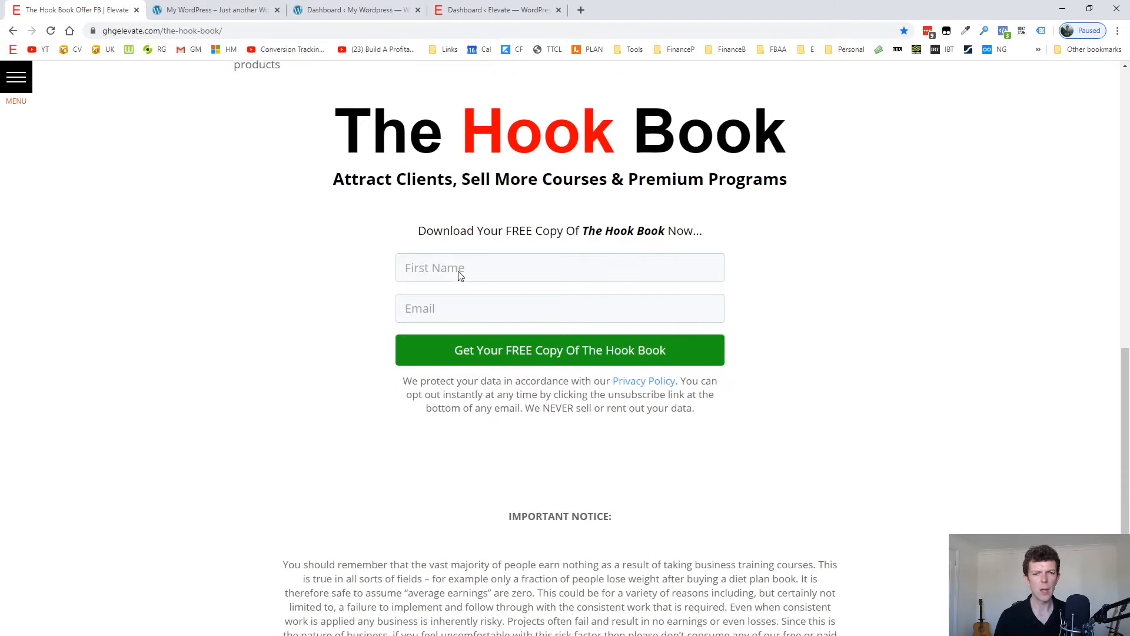
pyautogui.scroll(15, 378, 374)
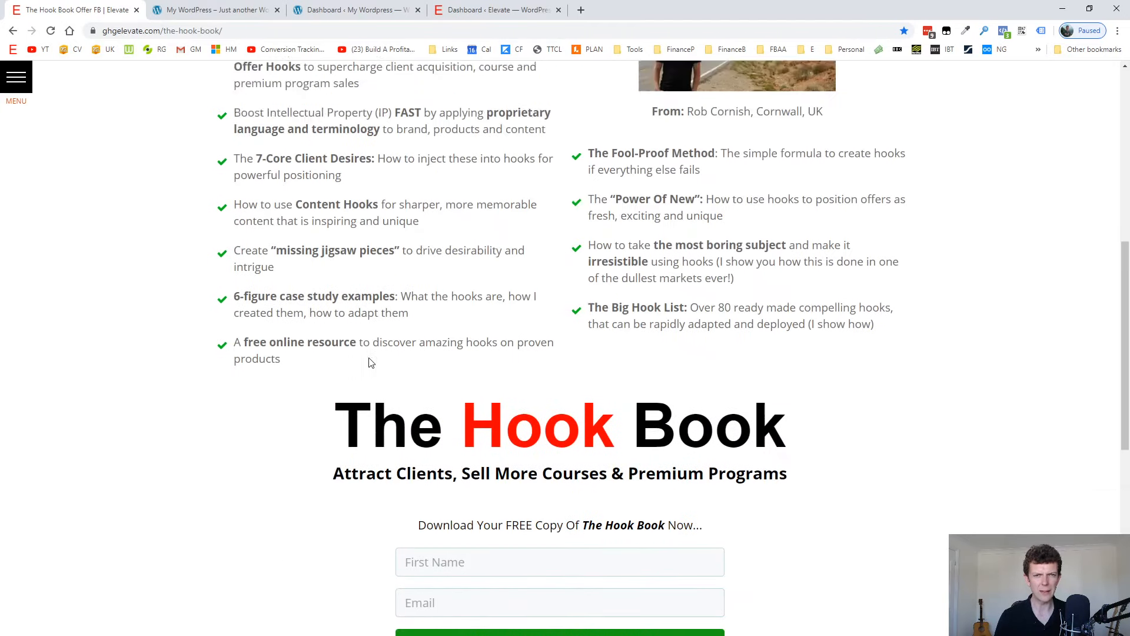
pyautogui.scroll(1, 371, 363)
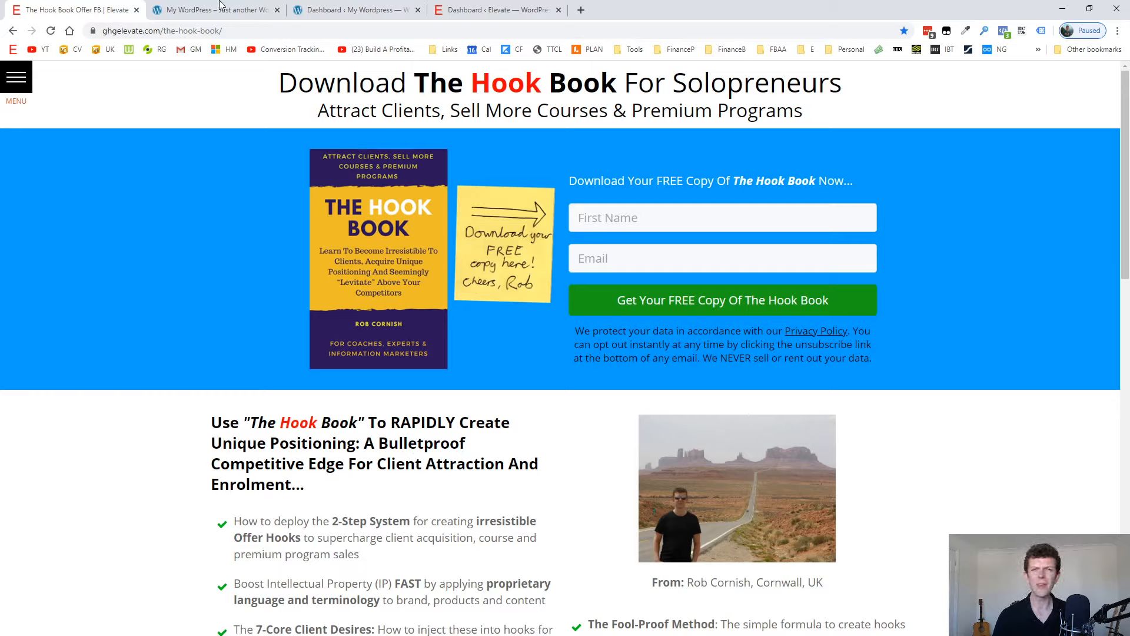
pyautogui.click(260, 7)
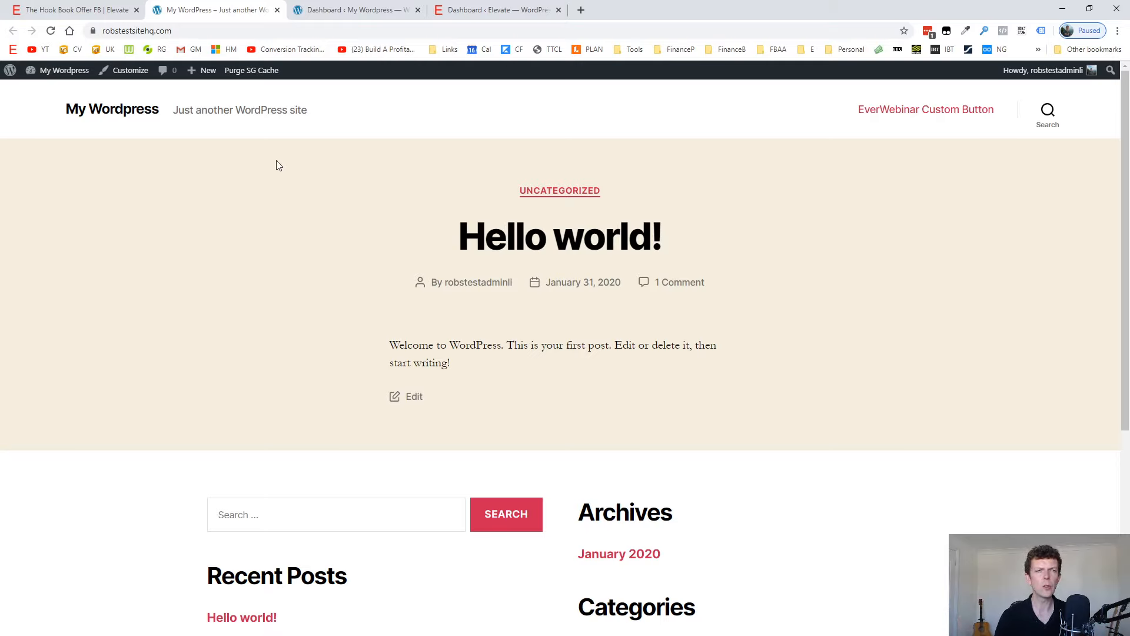
pyautogui.click(209, 30)
pyautogui.click(230, 30)
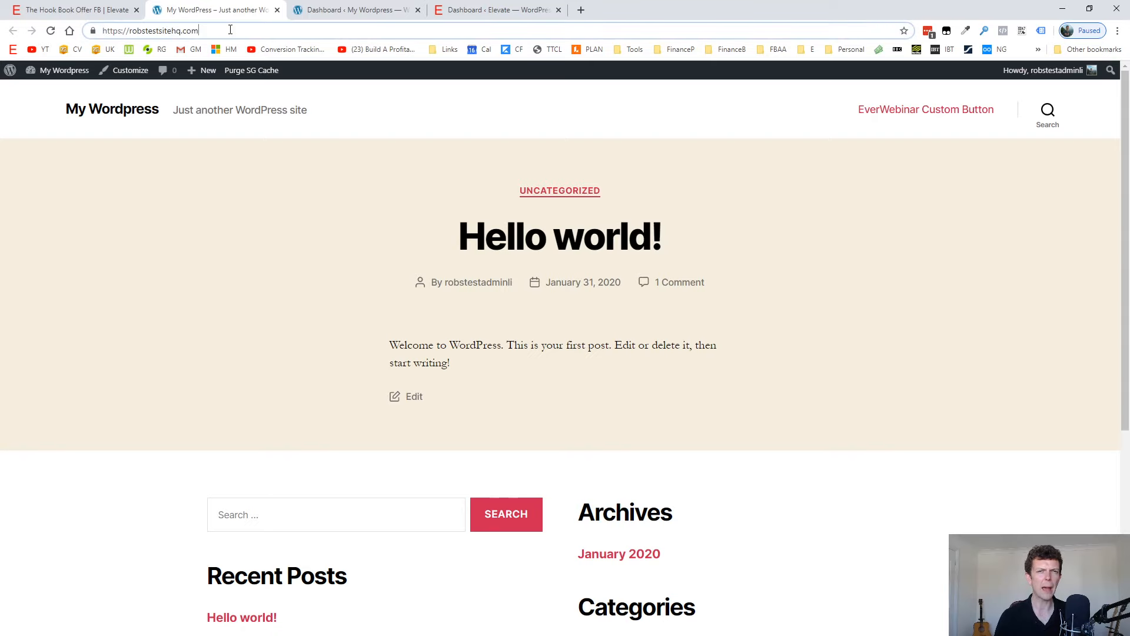
# Create a new page from the test site's WordPress dashboard and title it "Demo Optin Page".
pyautogui.hotkey('ctrl', 'Tab')
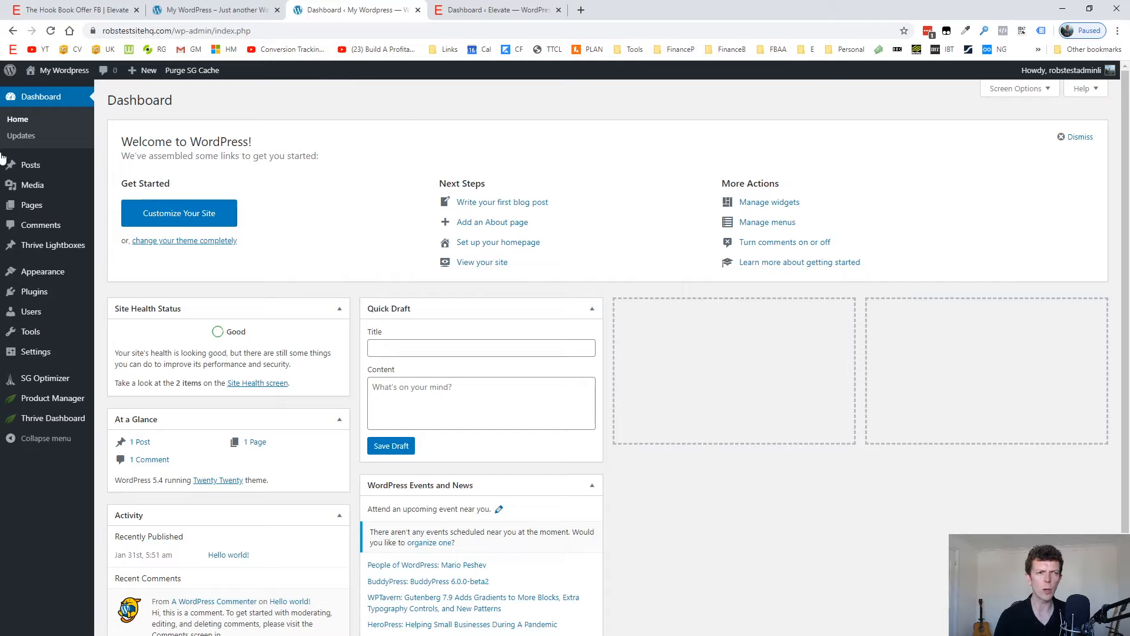
pyautogui.moveTo(30, 205)
pyautogui.click(127, 231)
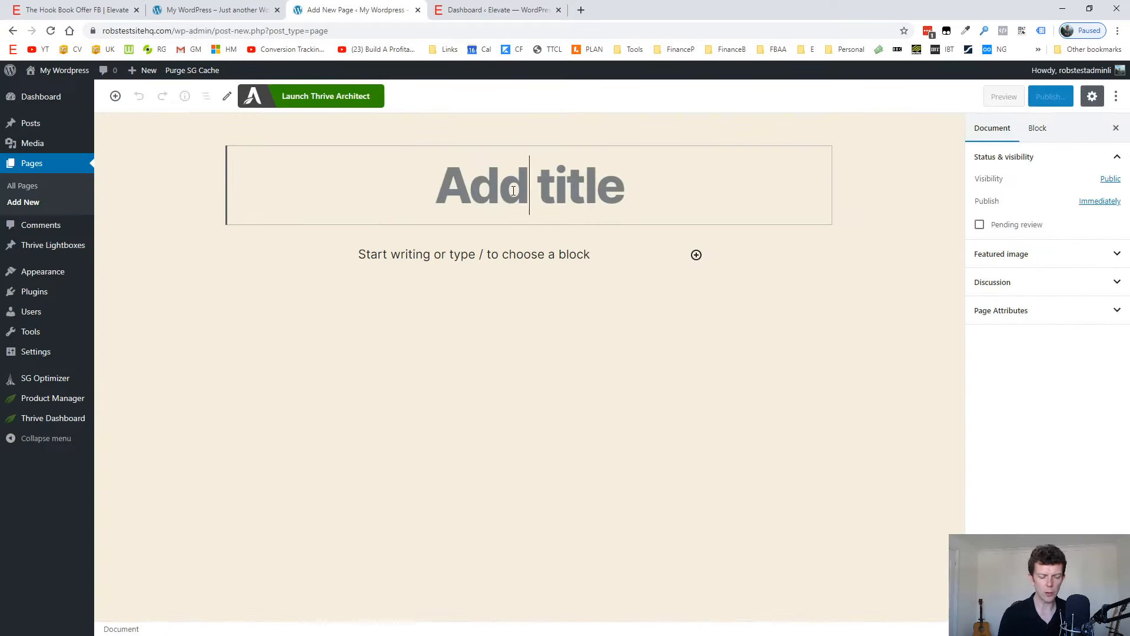
pyautogui.write('Test O')
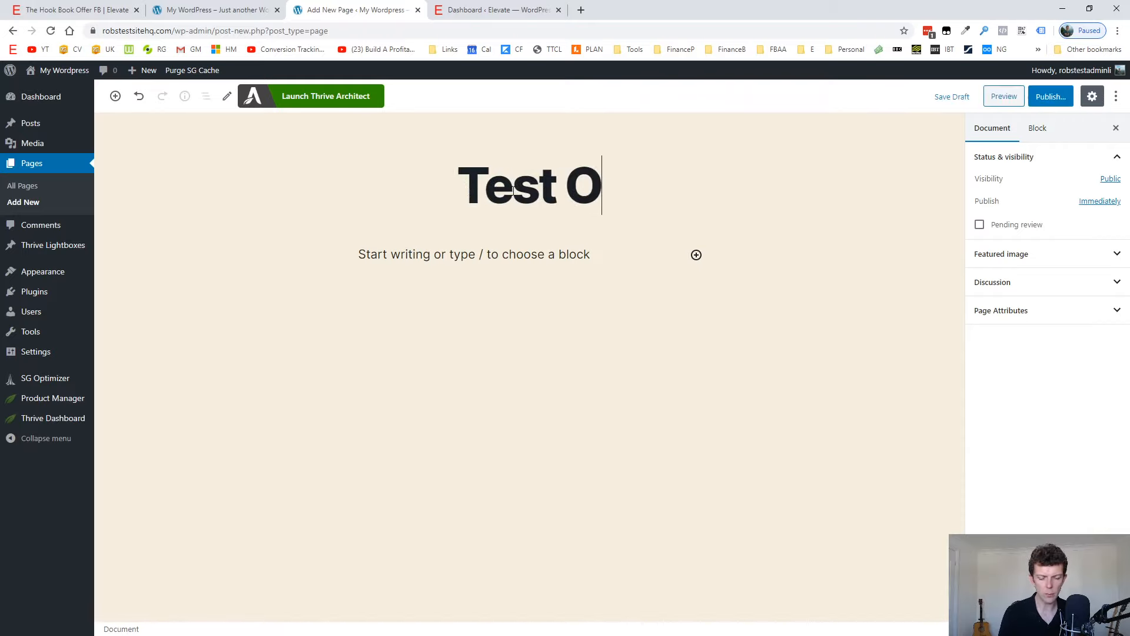
pyautogui.write('ptin Page')
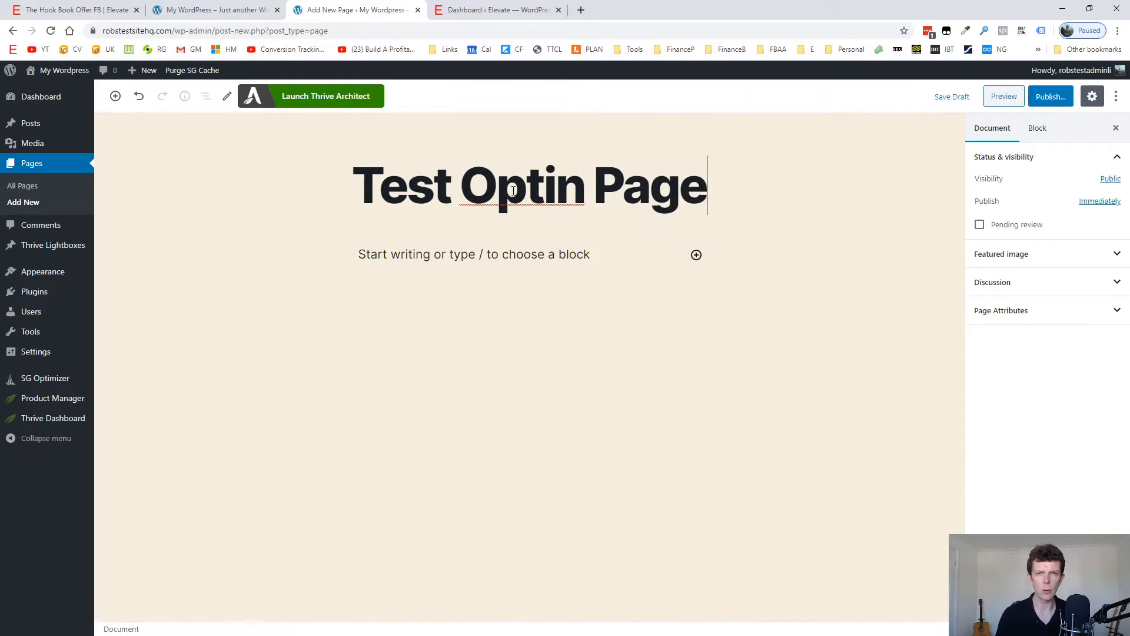
pyautogui.hotkey('ctrl', 'Left')
pyautogui.hotkey('ctrl', 'Left')
pyautogui.hotkey('ctrl', 'shift', 'Left')
pyautogui.write('Demo')
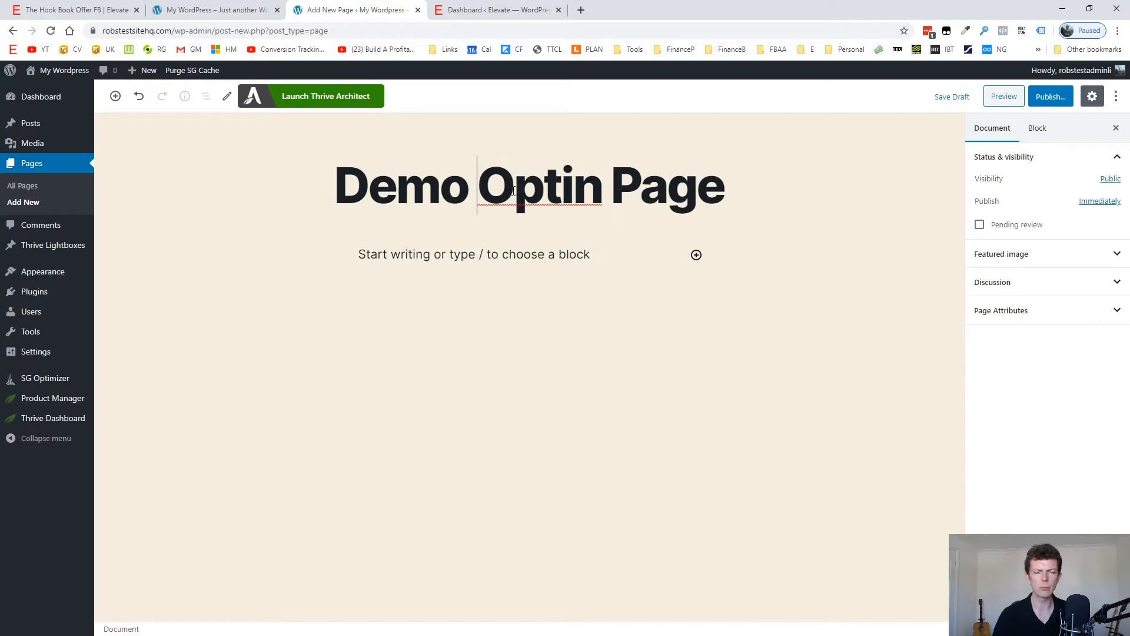
# Publish the Demo Optin Page and launch it in Thrive Architect.
pyautogui.click(1052, 98)
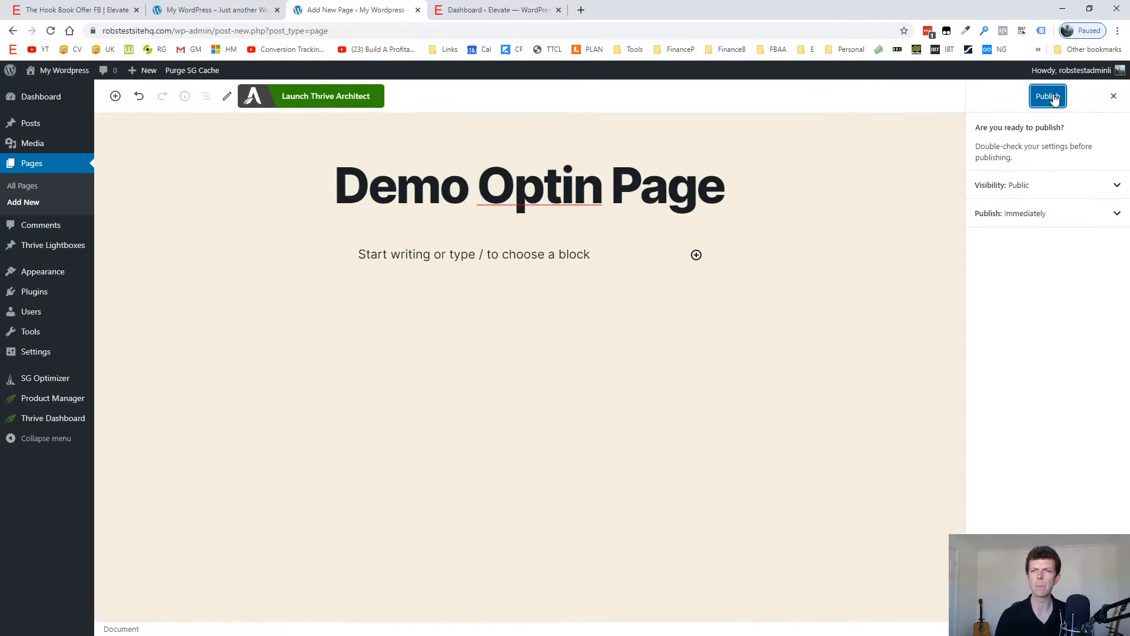
pyautogui.click(1049, 96)
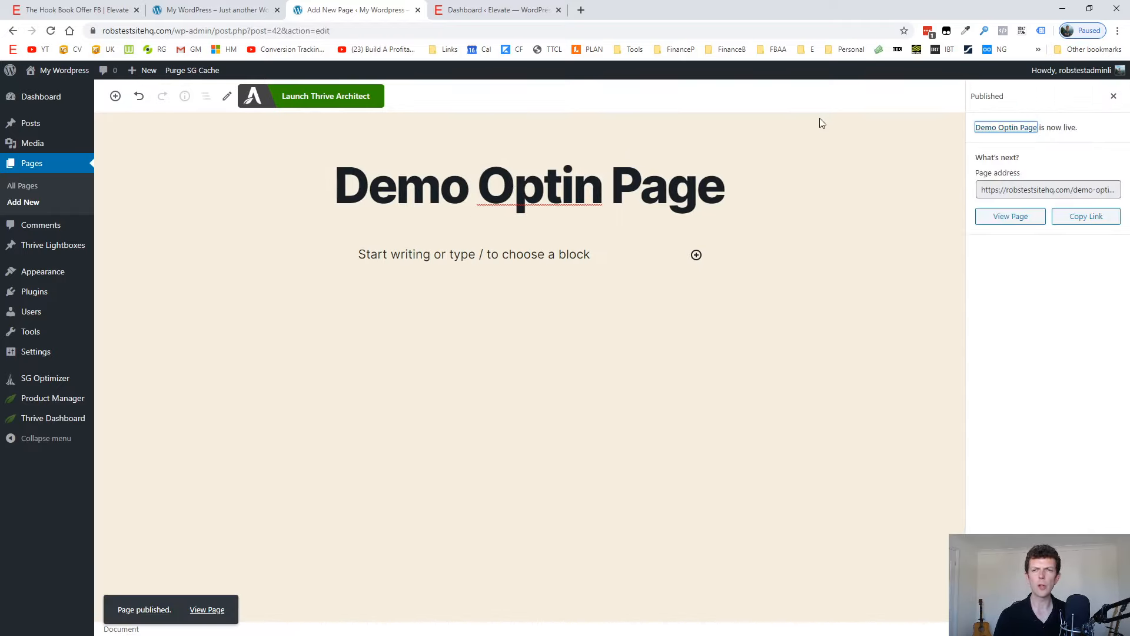
pyautogui.click(343, 97)
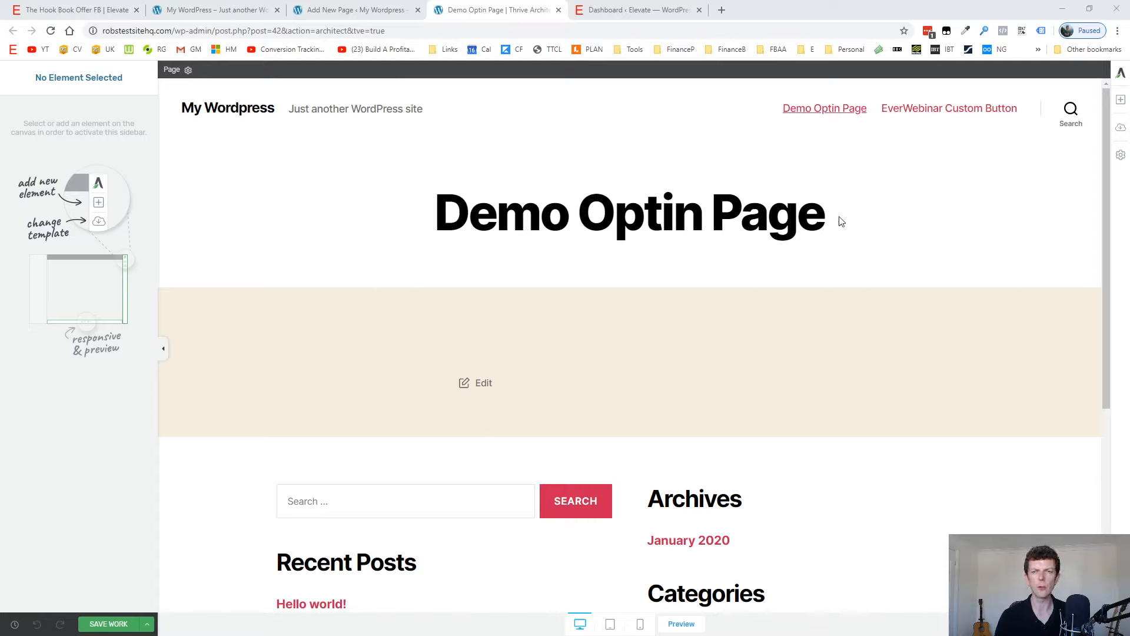
# Open the landing page template library and filter the templates by the "lead generation" tag.
pyautogui.click(1122, 131)
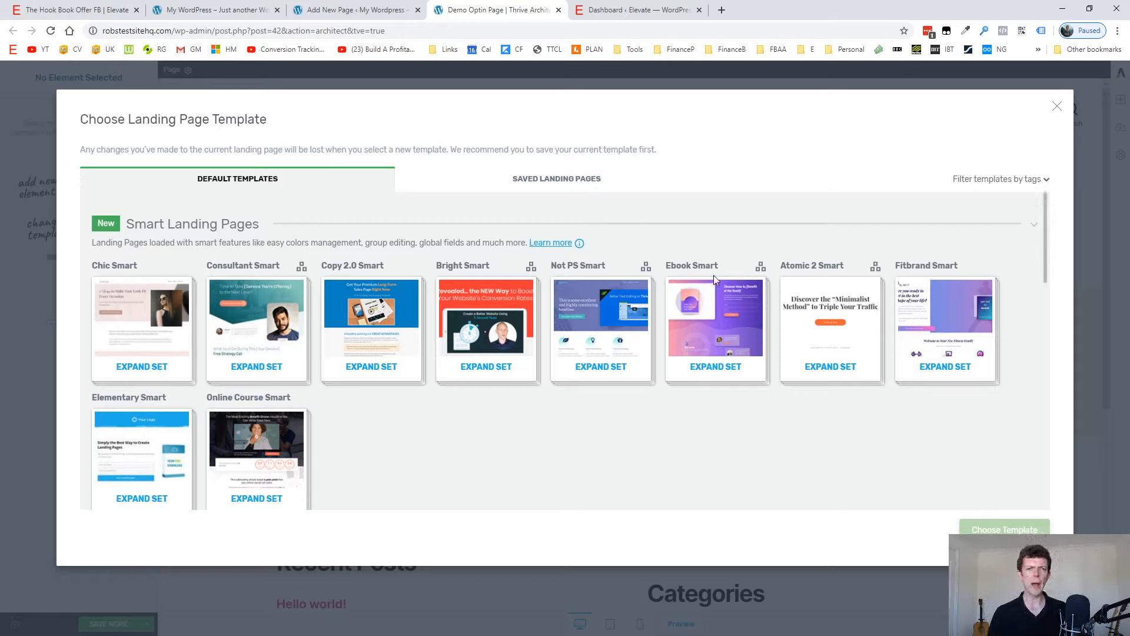
pyautogui.click(1021, 180)
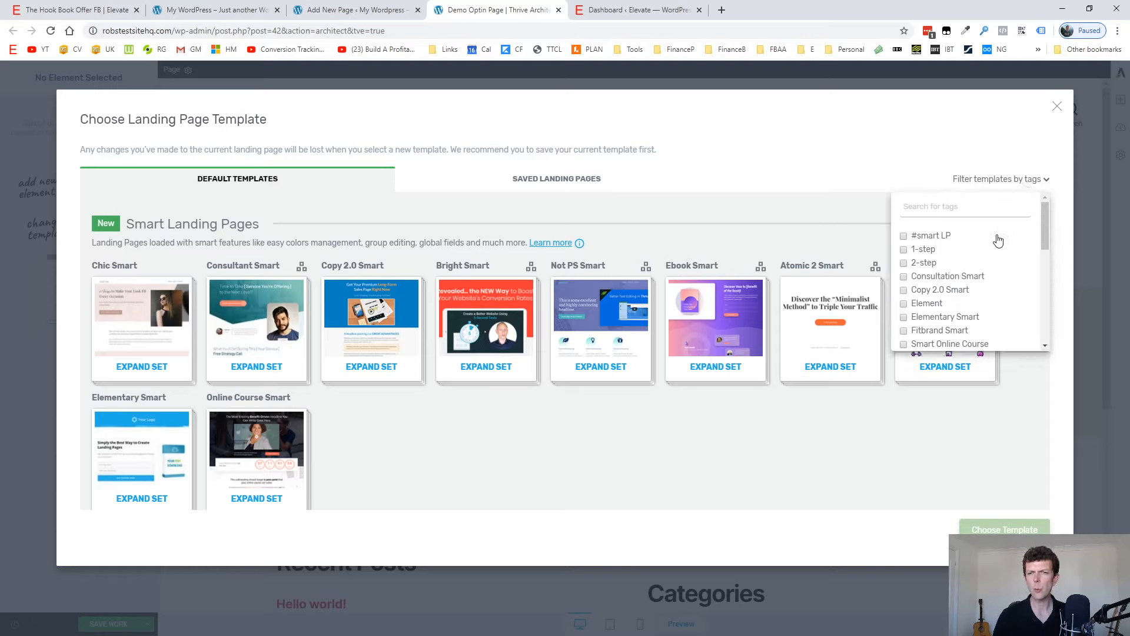
pyautogui.scroll(-4, 970, 266)
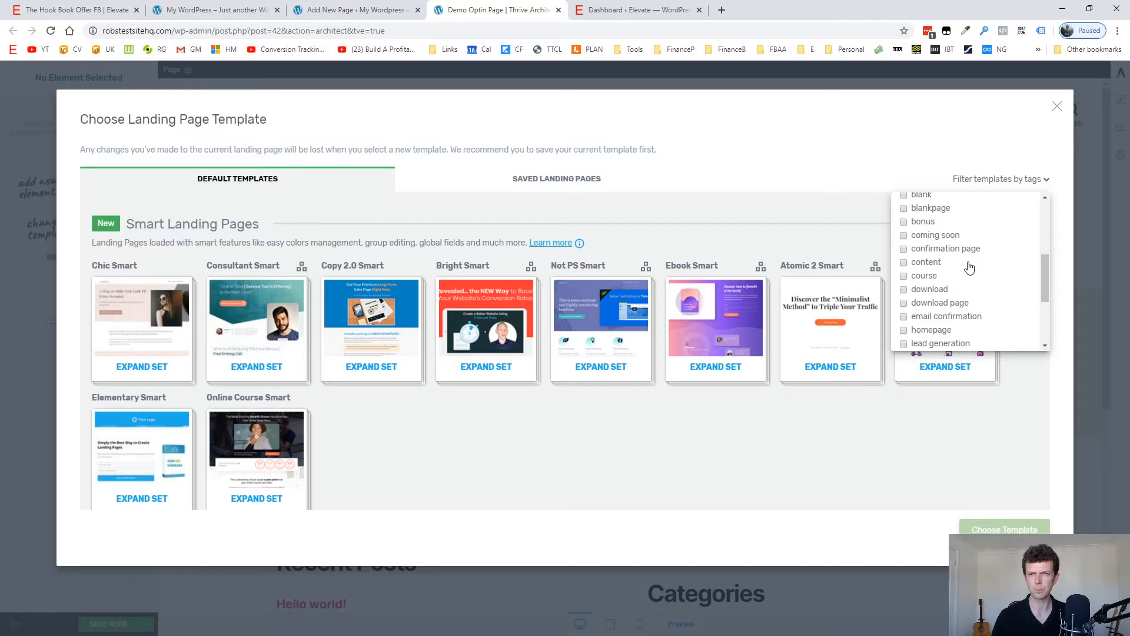
pyautogui.scroll(-3, 970, 268)
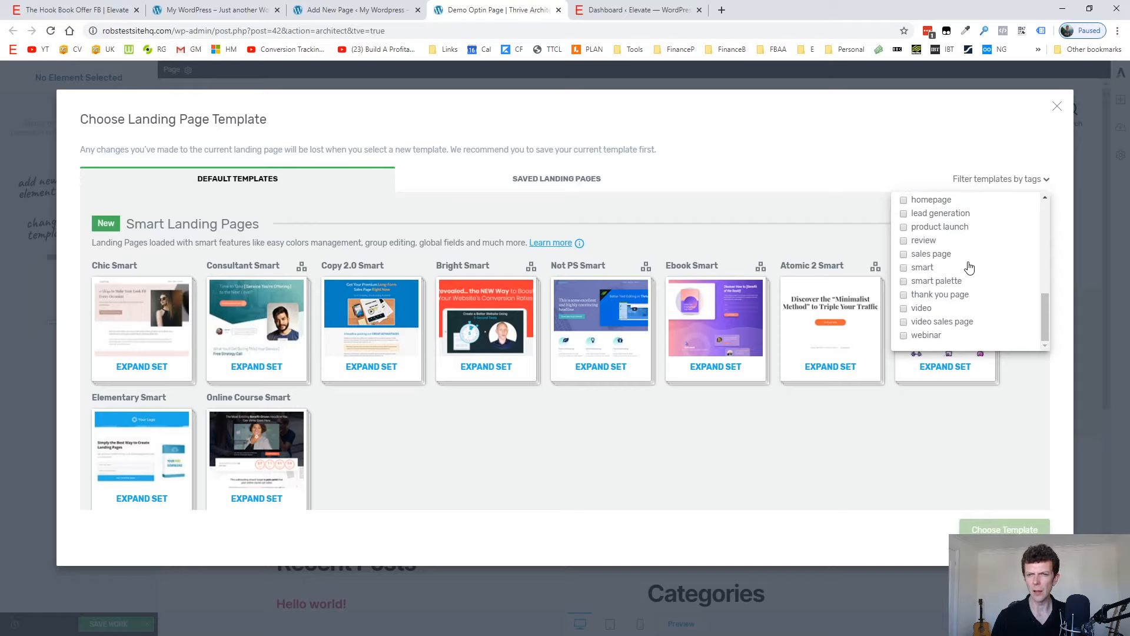
pyautogui.click(941, 213)
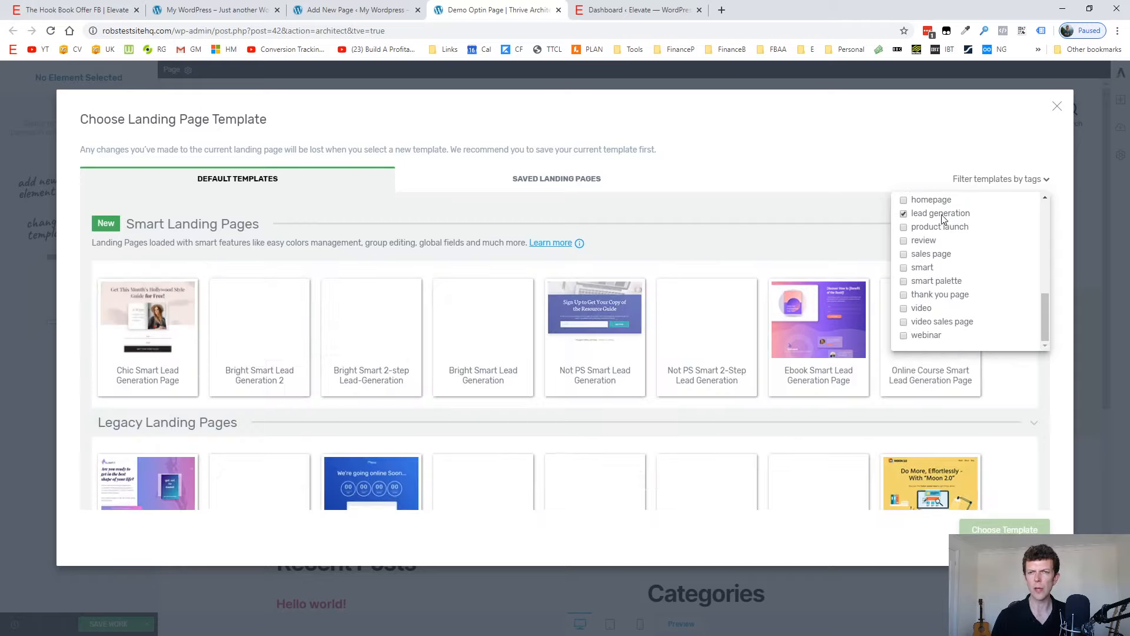
pyautogui.click(808, 178)
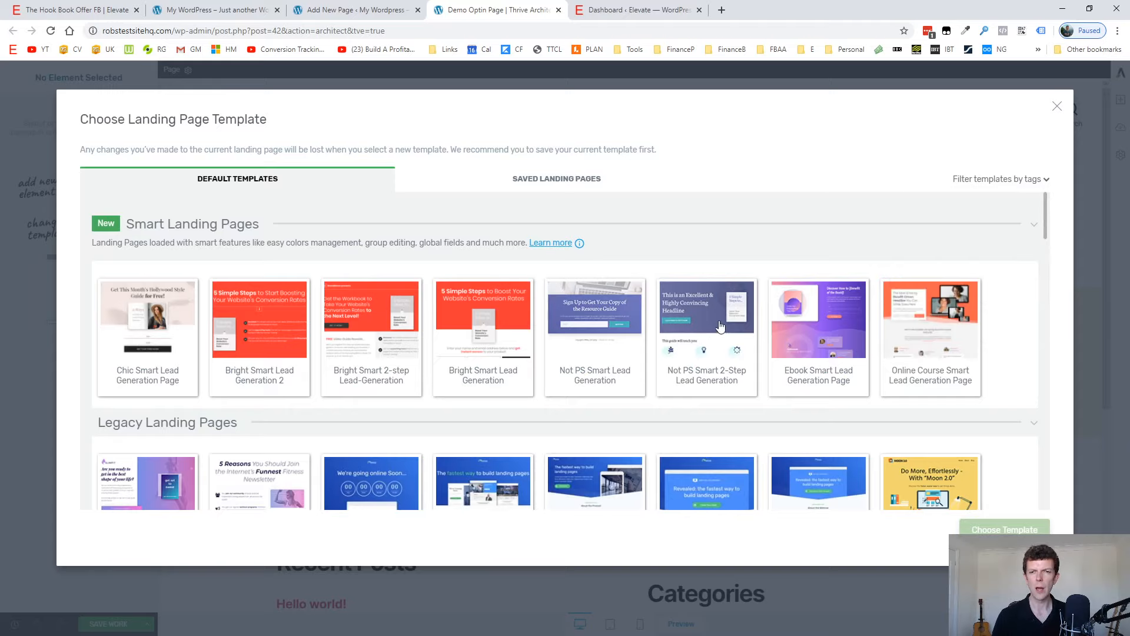
# Apply the "Not PS Smart Lead Generation" template to the page.
pyautogui.scroll(-1, 708, 345)
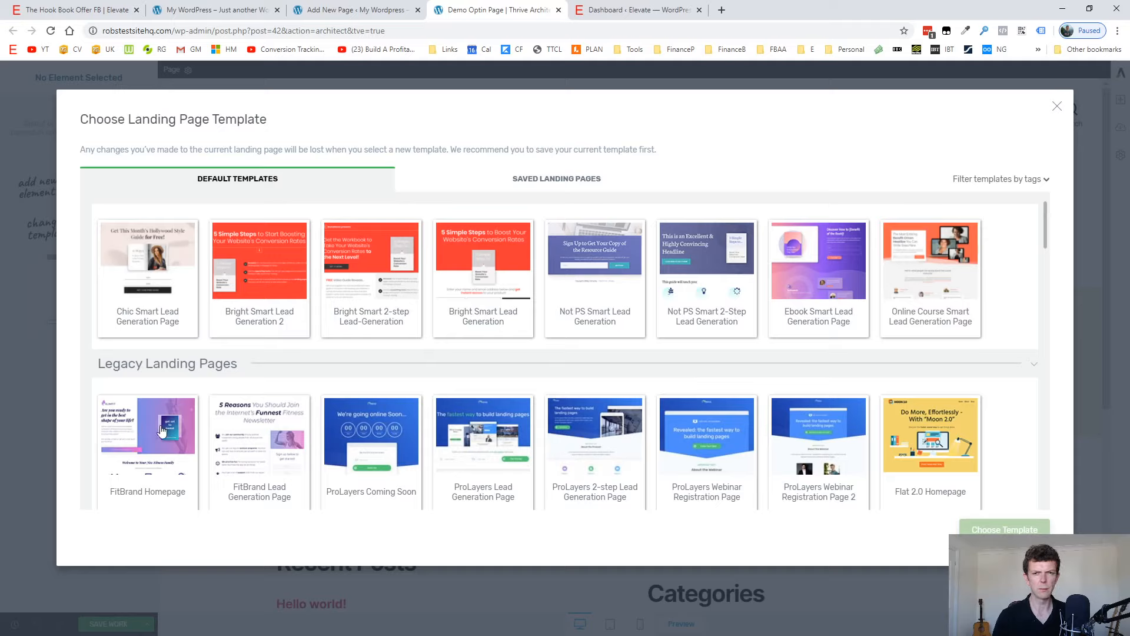
pyautogui.click(601, 270)
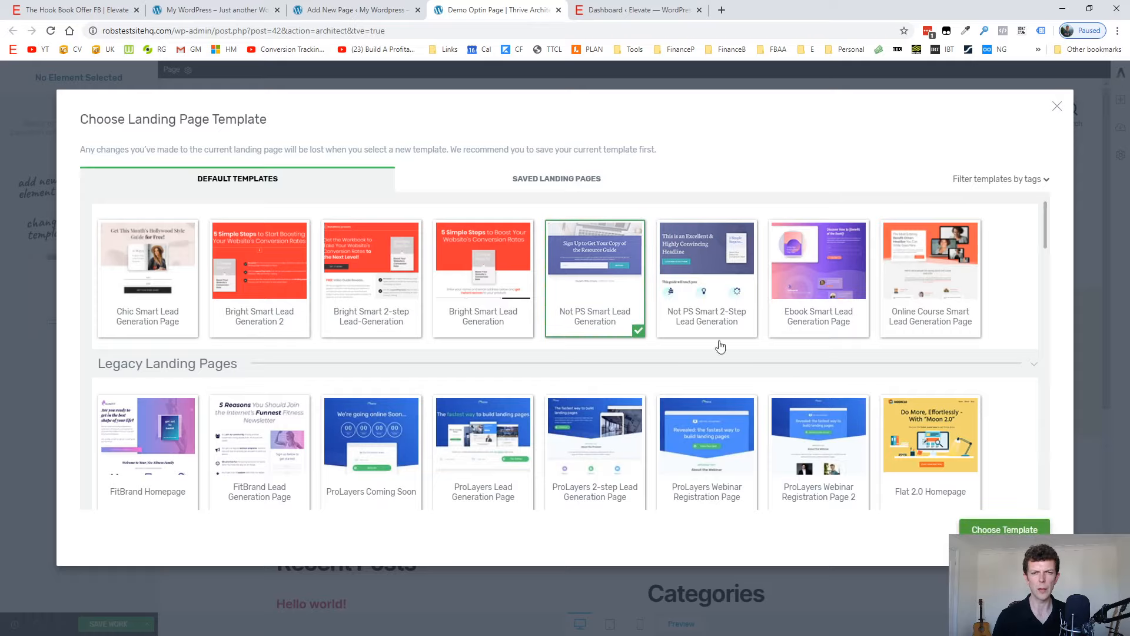
pyautogui.click(990, 532)
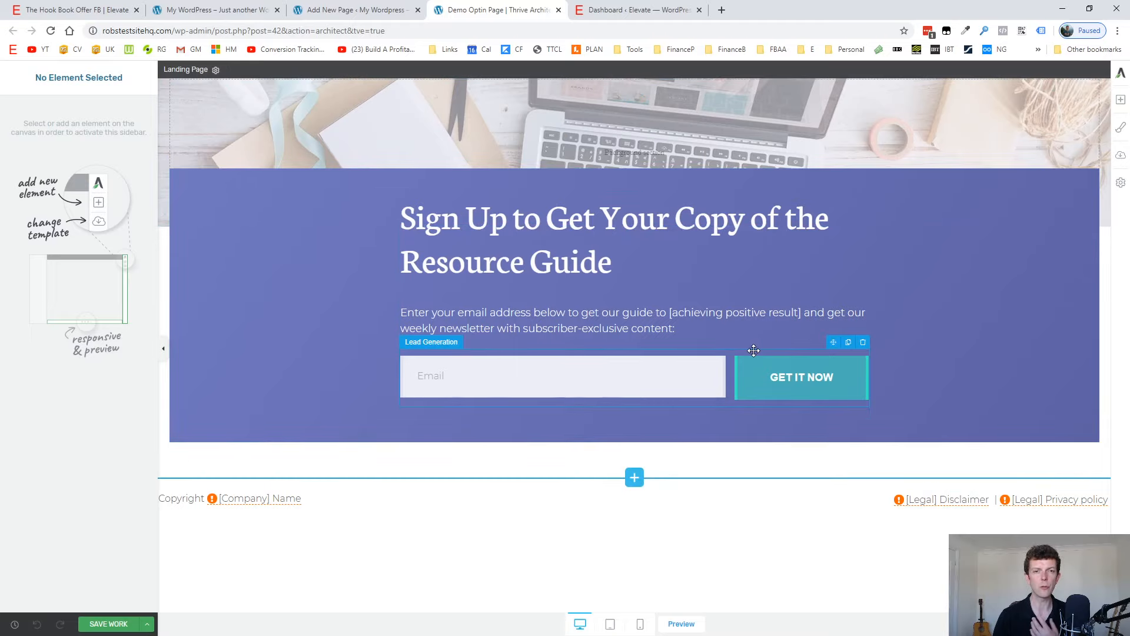
# Replace the landing page's main headline with "Download Now: Ultimate Copywriting Template Pack".
pyautogui.click(536, 221)
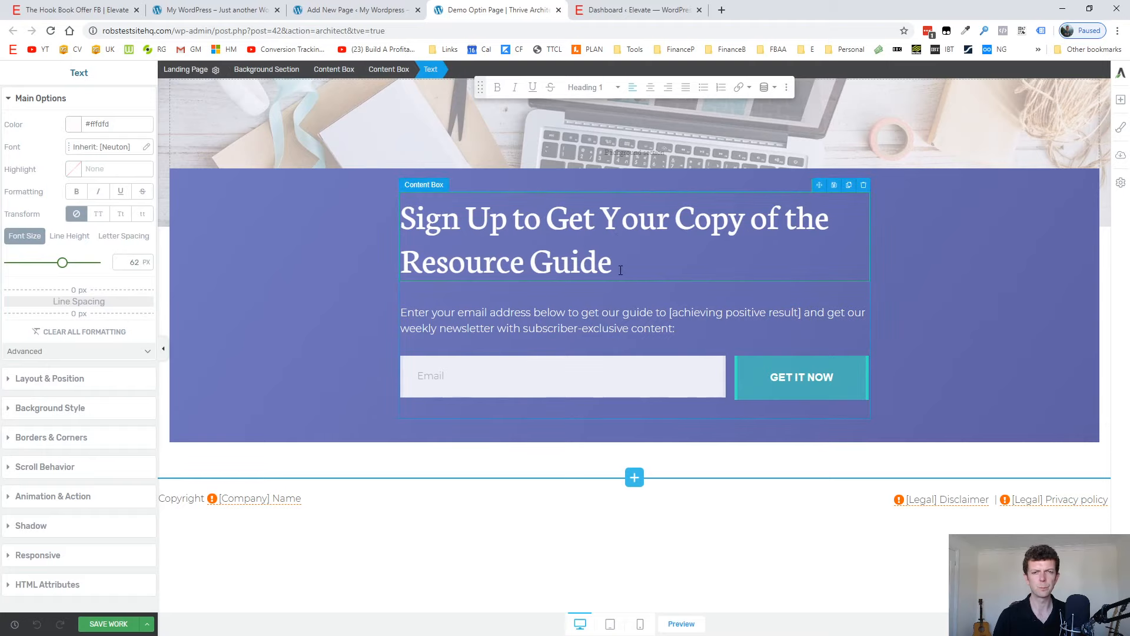
pyautogui.moveTo(613, 260); pyautogui.dragTo(403, 216)
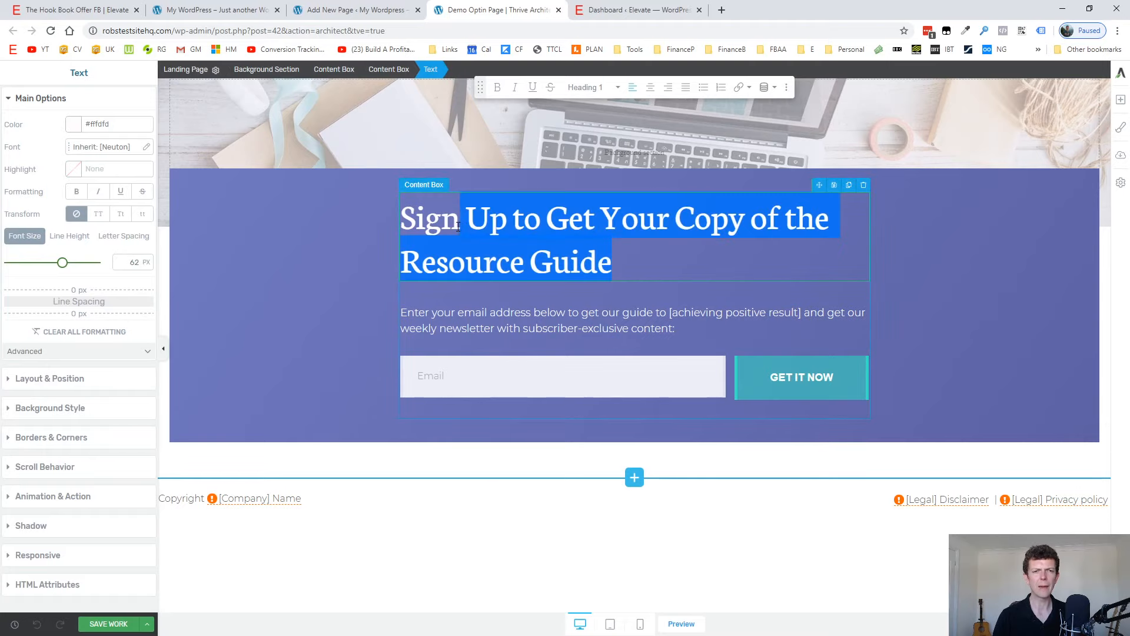
pyautogui.click(864, 339)
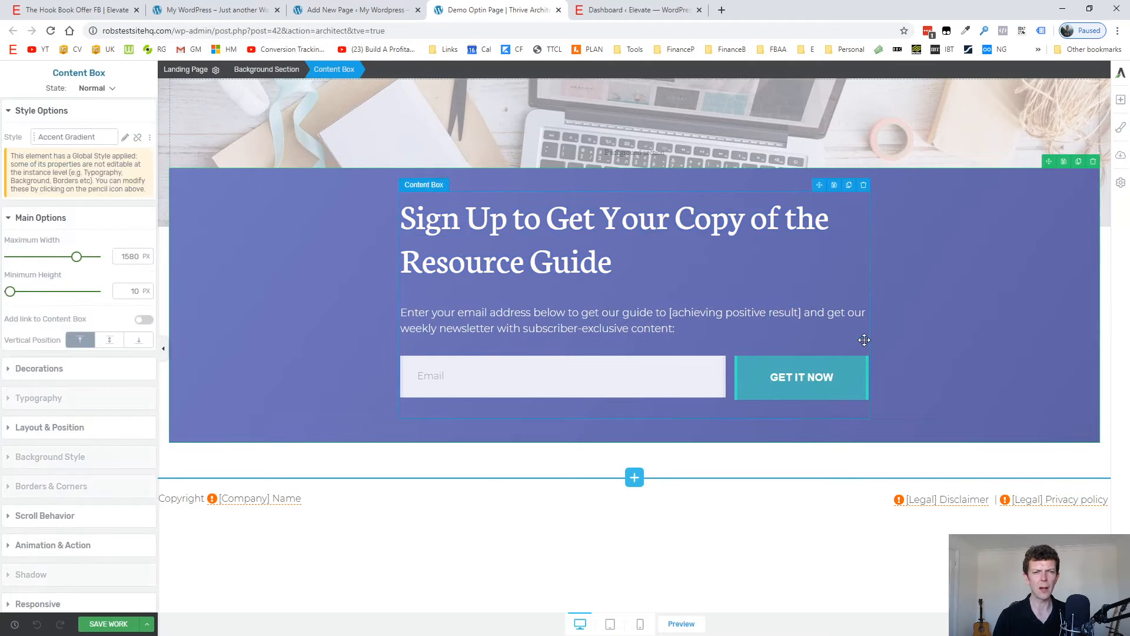
pyautogui.click(616, 262)
pyautogui.moveTo(615, 262); pyautogui.dragTo(406, 215)
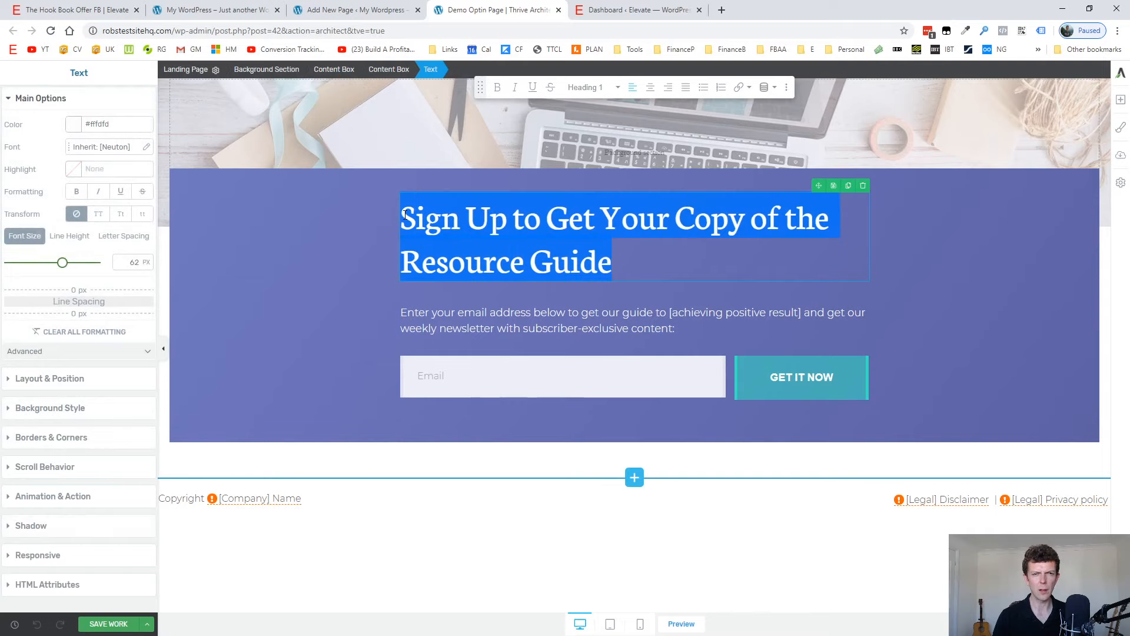
pyautogui.write('D')
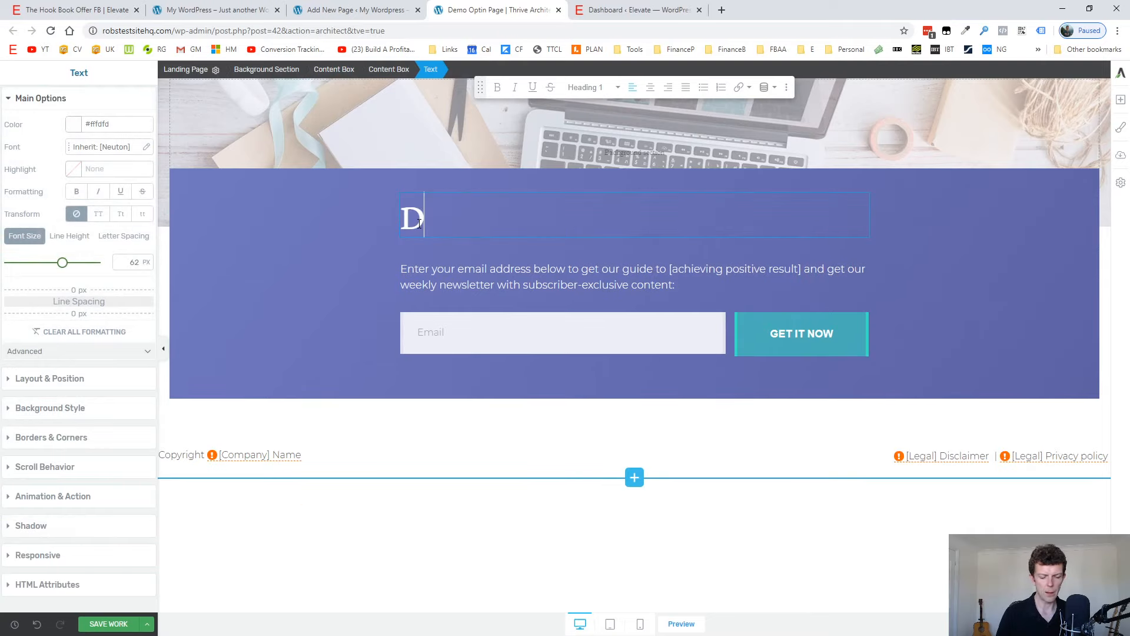
pyautogui.write('ownload Now :')
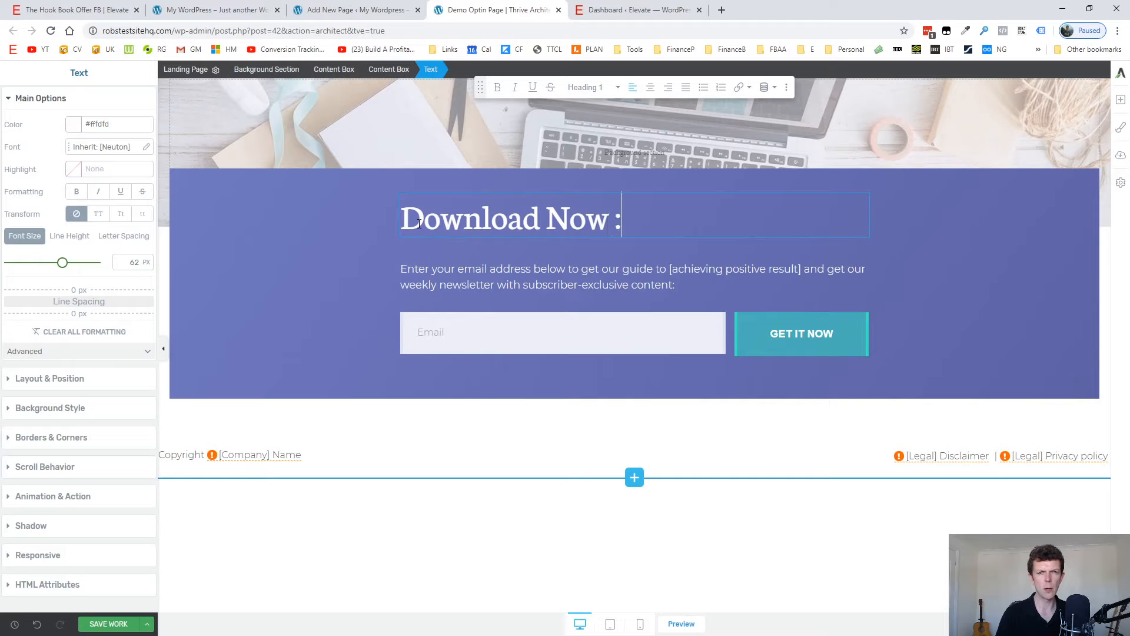
pyautogui.press('BackSpace')
pyautogui.press('BackSpace')
pyautogui.write(': ')
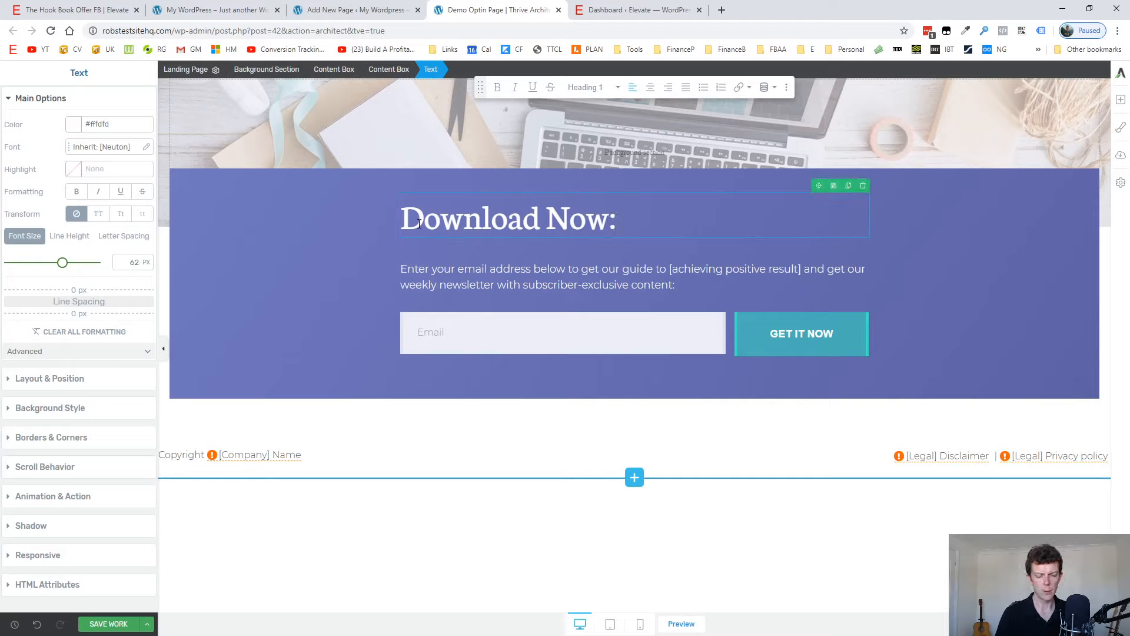
pyautogui.write('Ultimate Copywriting ')
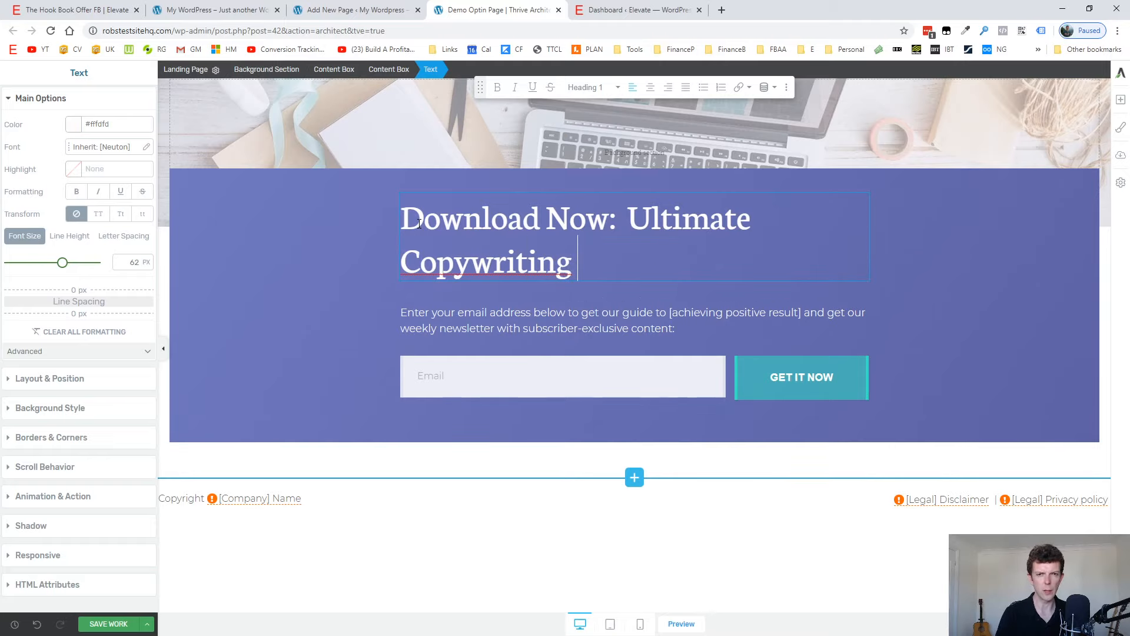
pyautogui.write('Temapl')
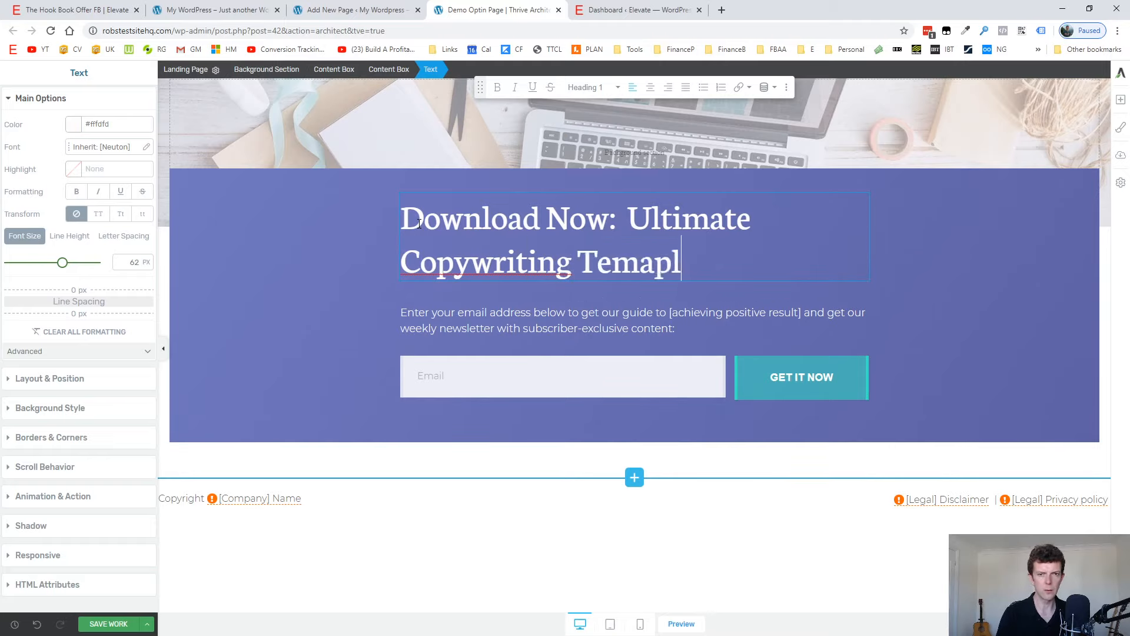
pyautogui.press('BackSpace')
pyautogui.press('BackSpace')
pyautogui.press('BackSpace')
pyautogui.write('plate Pack')
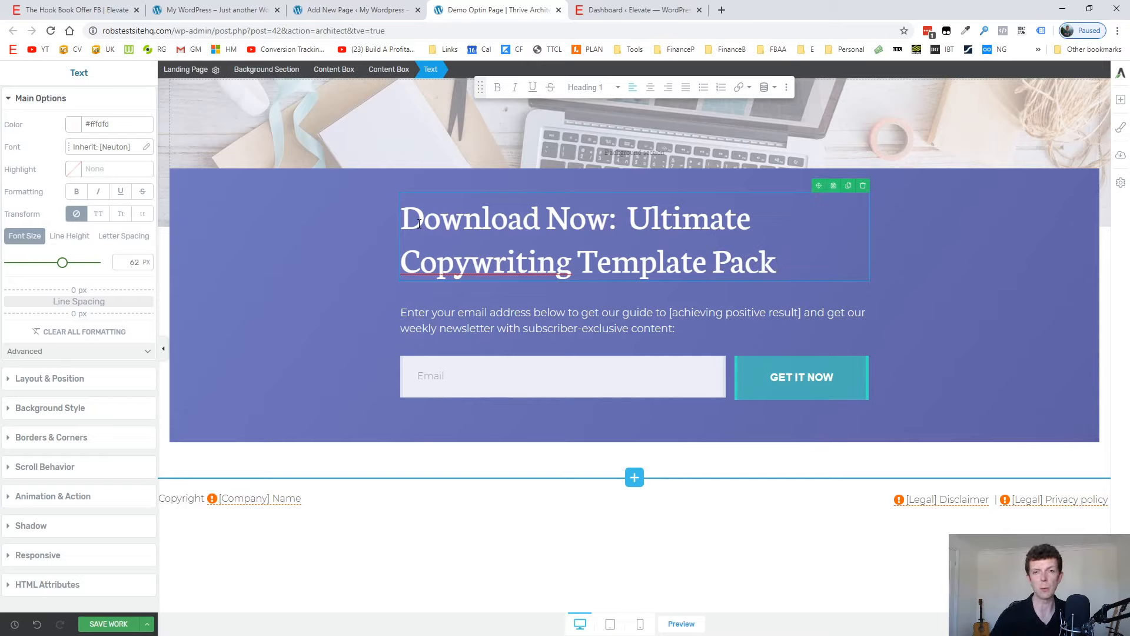
# Open the API Connections manager from the test site's Thrive Dashboard.
pyautogui.click(497, 325)
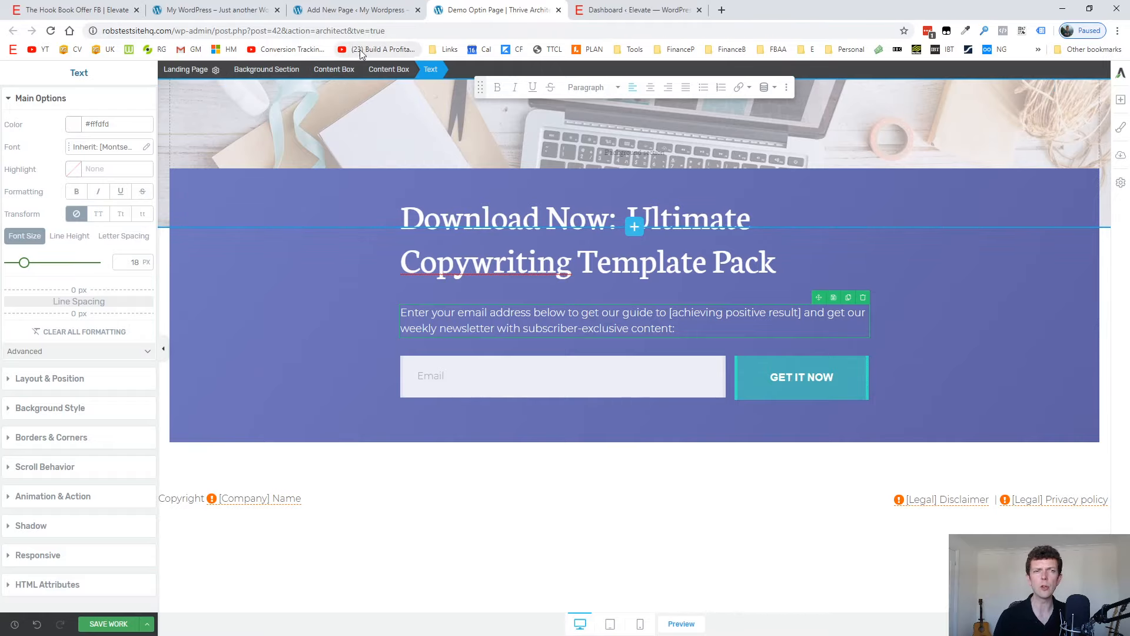
pyautogui.click(322, 8)
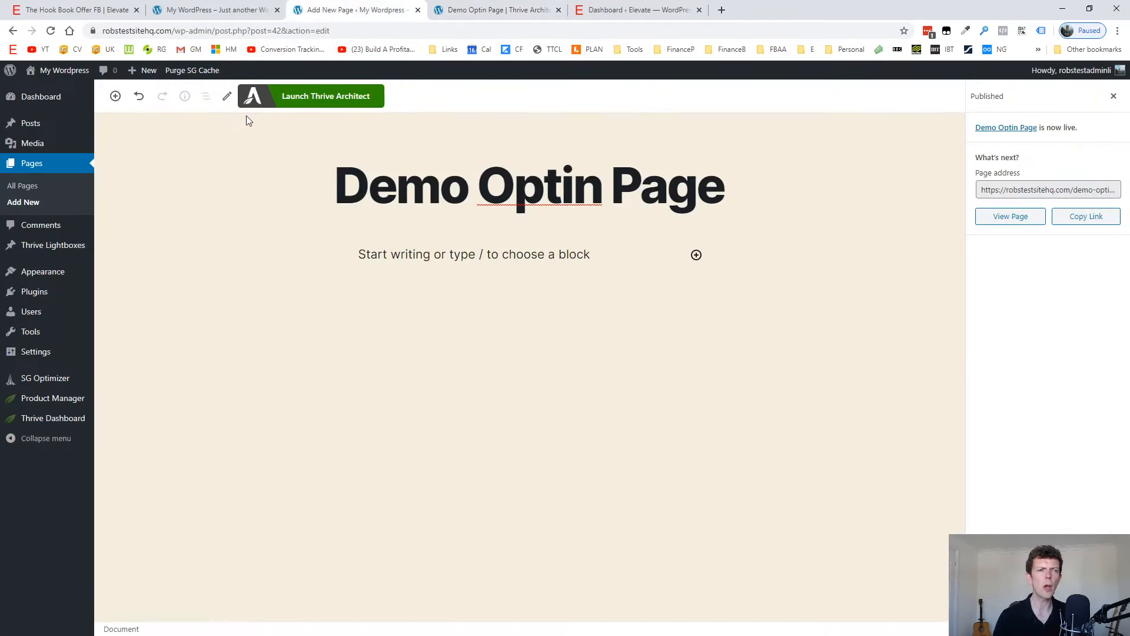
pyautogui.moveTo(50, 418)
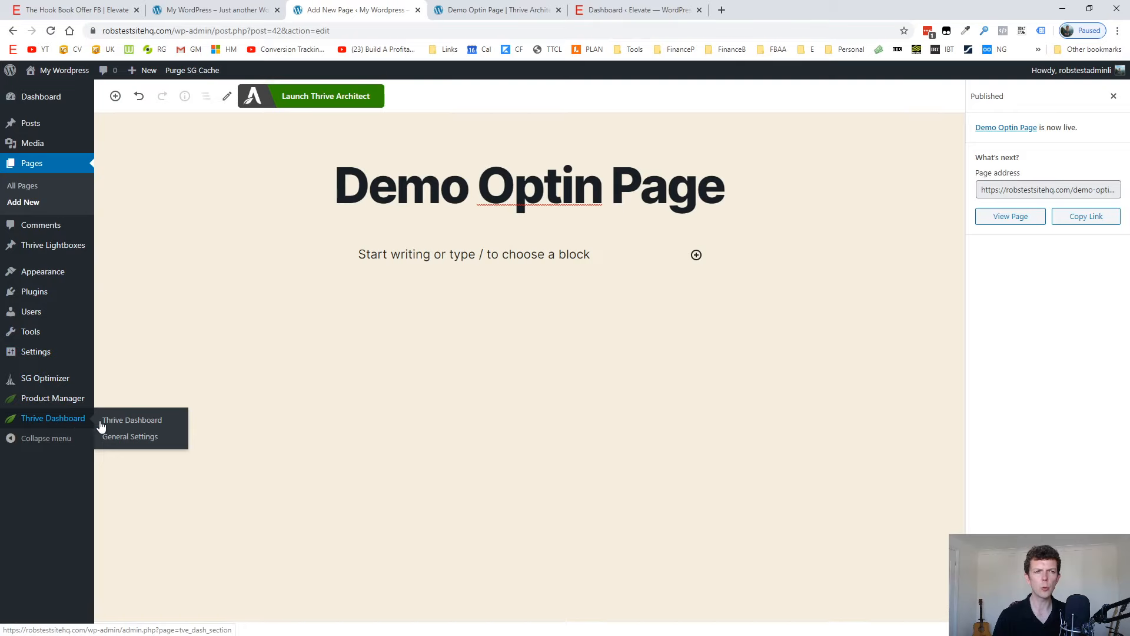
pyautogui.click(139, 422)
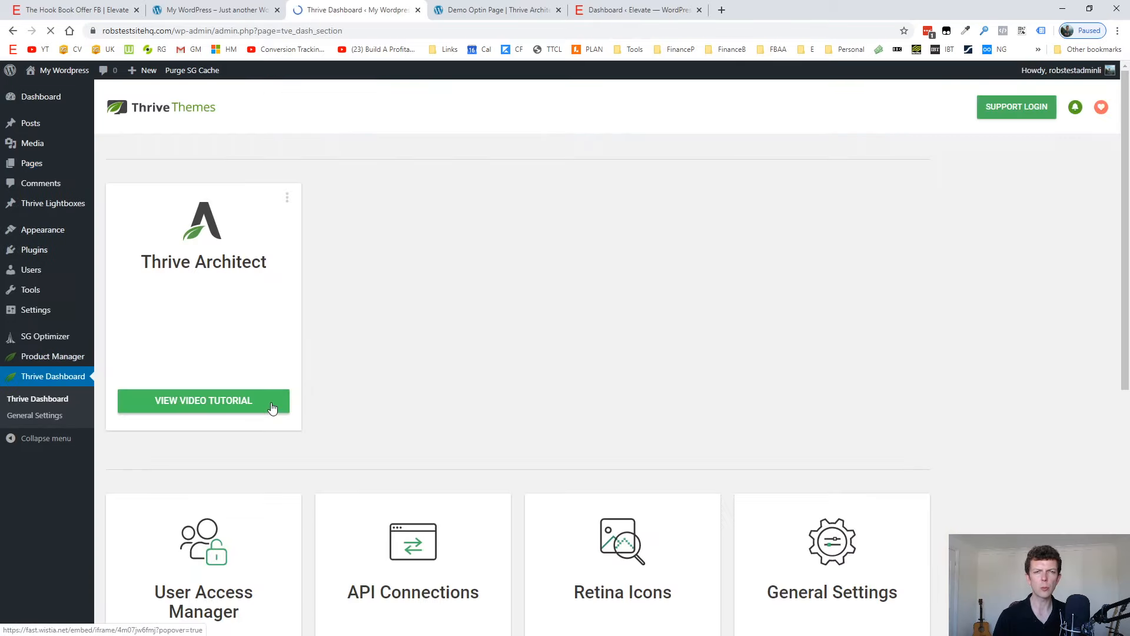
pyautogui.scroll(-5, 331, 350)
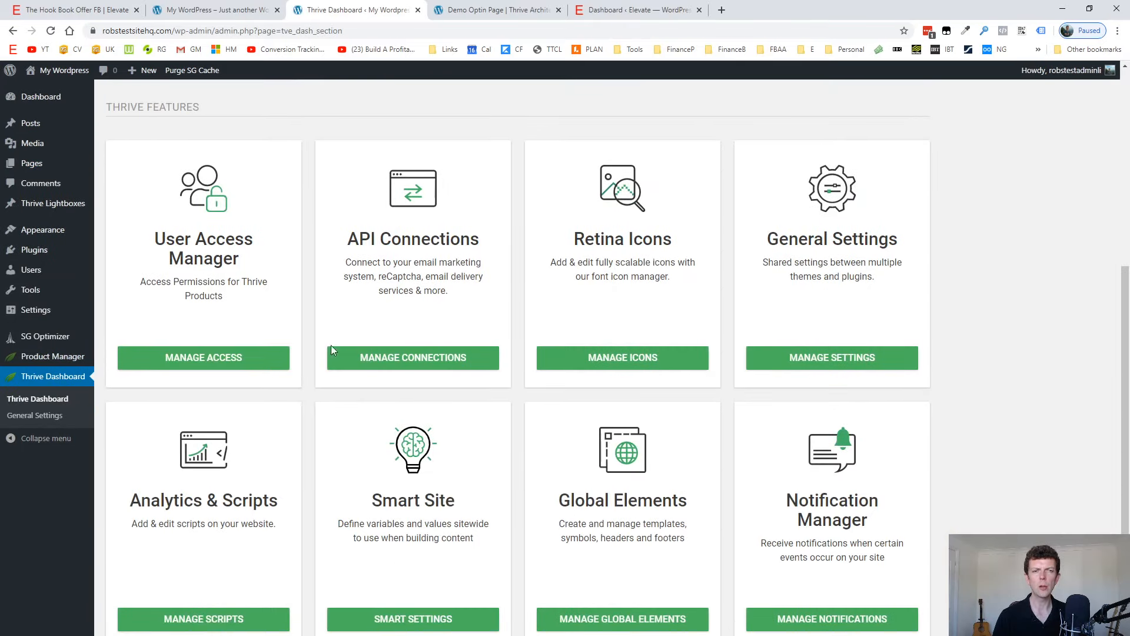
pyautogui.click(434, 363)
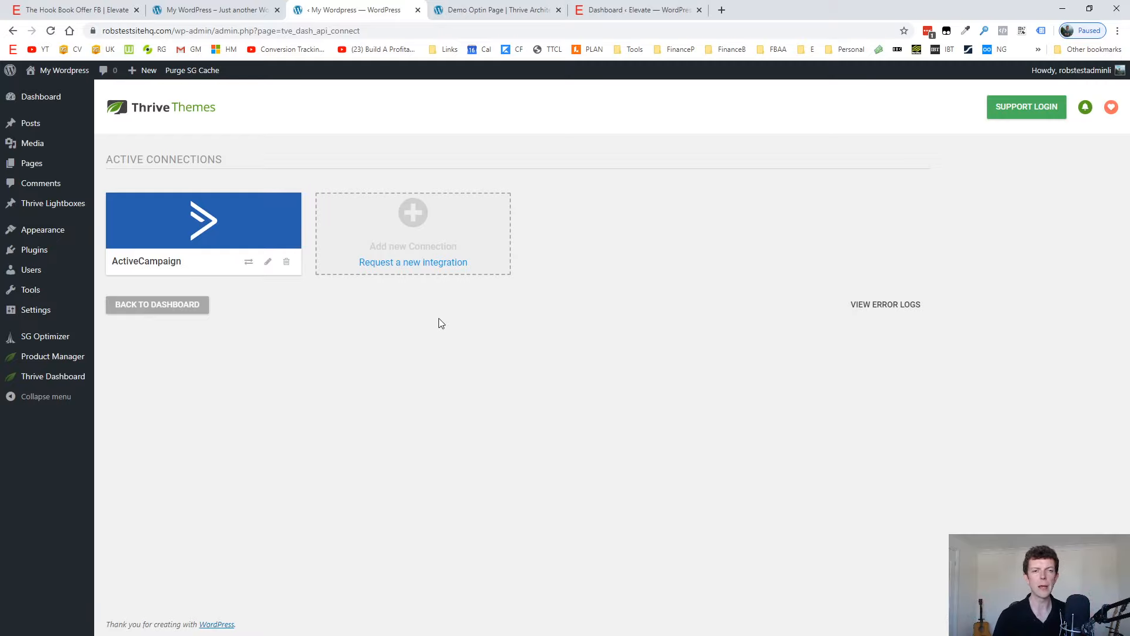
# Browse the email marketing and other apps available for a new API connection.
pyautogui.click(419, 264)
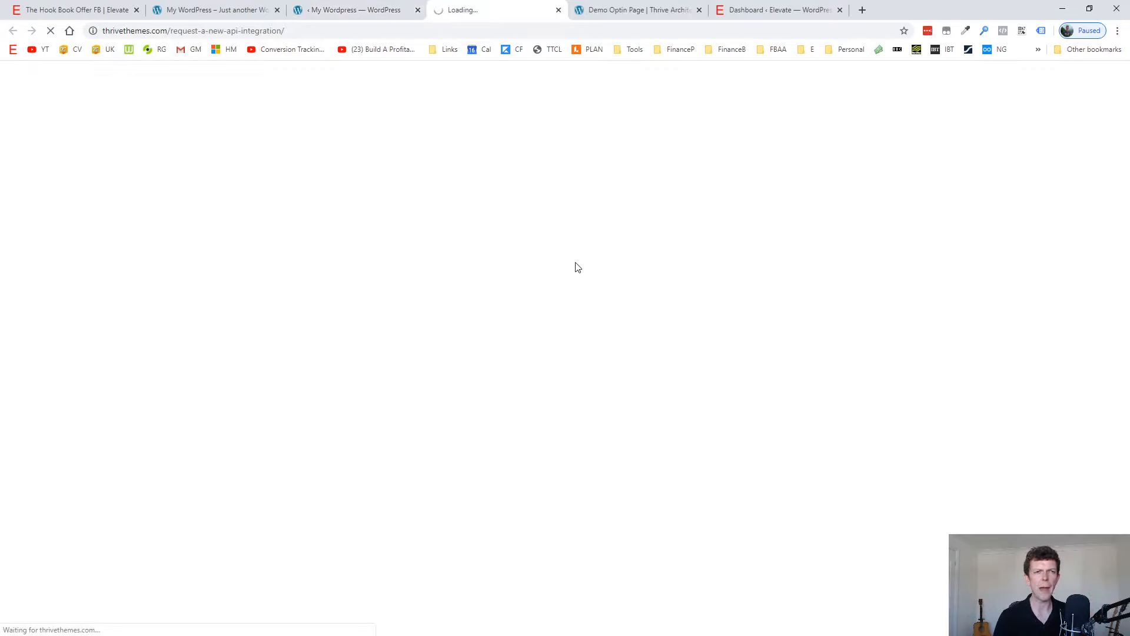
pyautogui.click(559, 10)
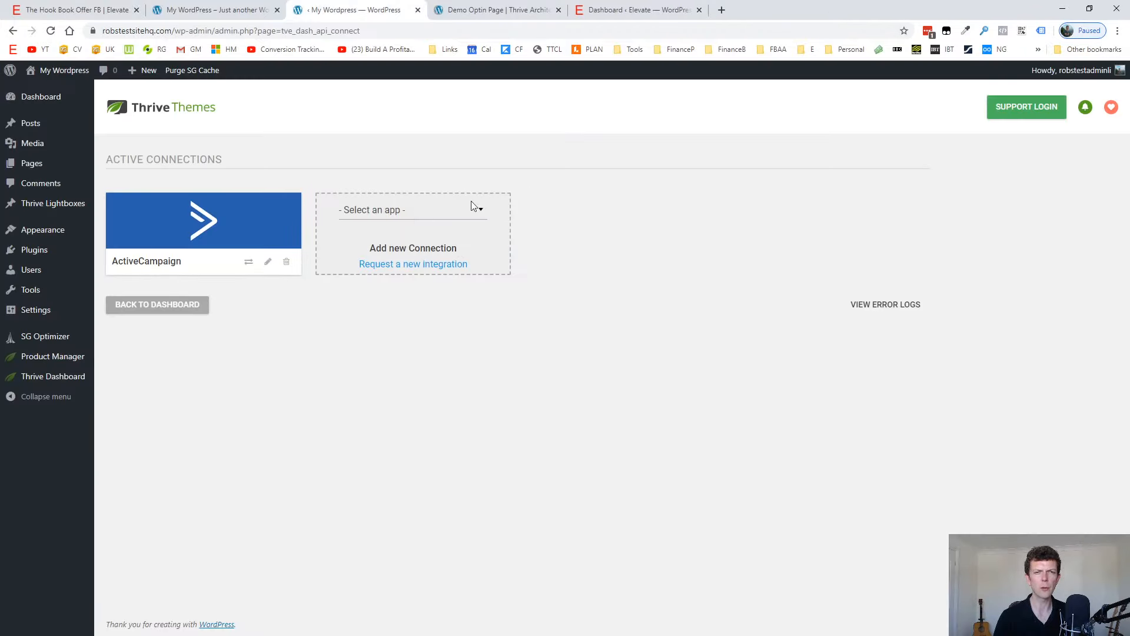
pyautogui.click(473, 207)
pyautogui.scroll(-10, 425, 283)
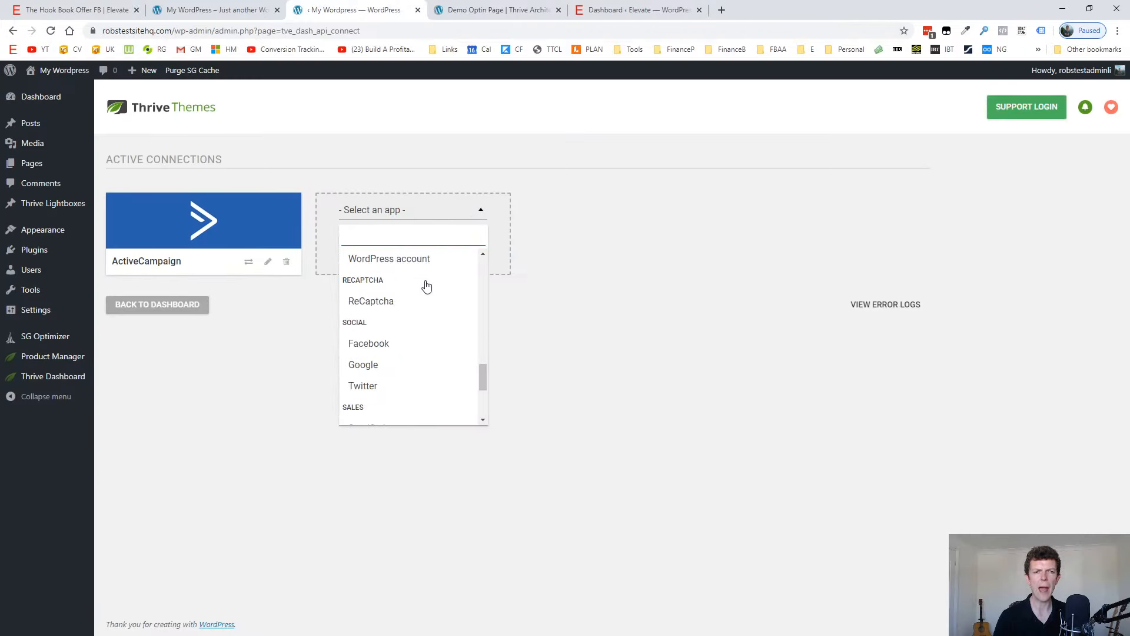
pyautogui.scroll(-3, 419, 328)
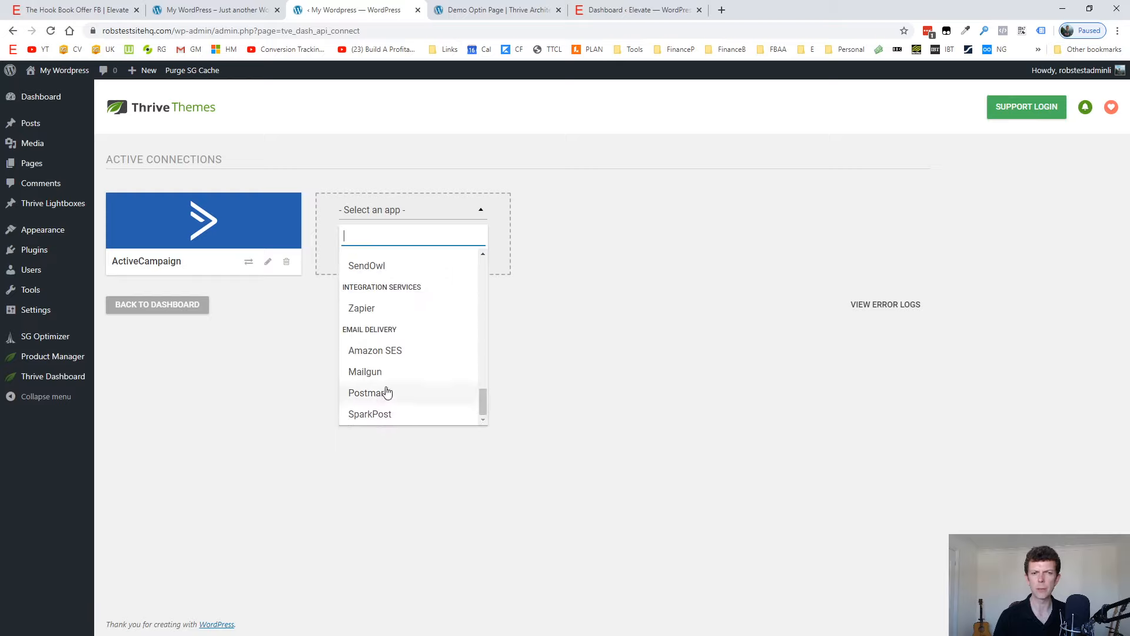
pyautogui.scroll(12, 387, 393)
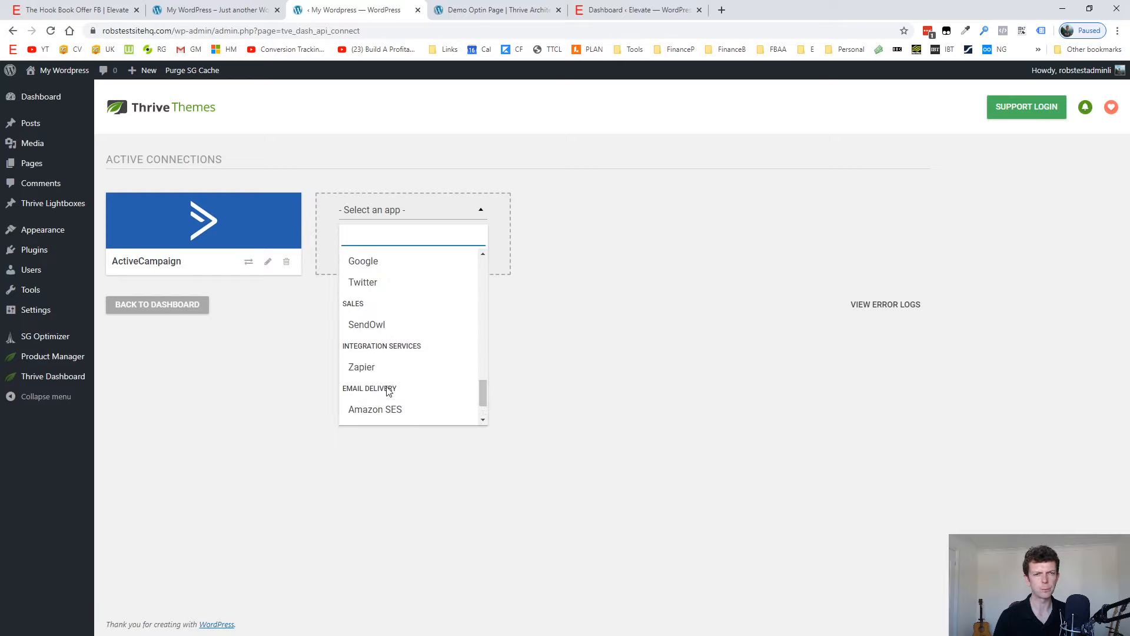
pyautogui.click(603, 337)
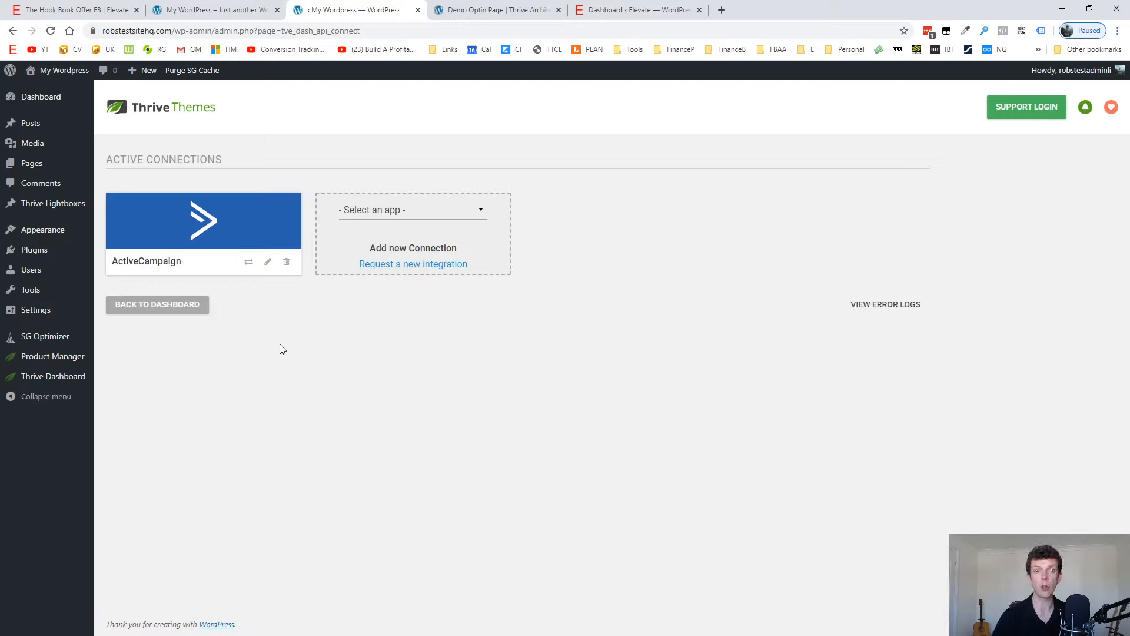
pyautogui.click(433, 223)
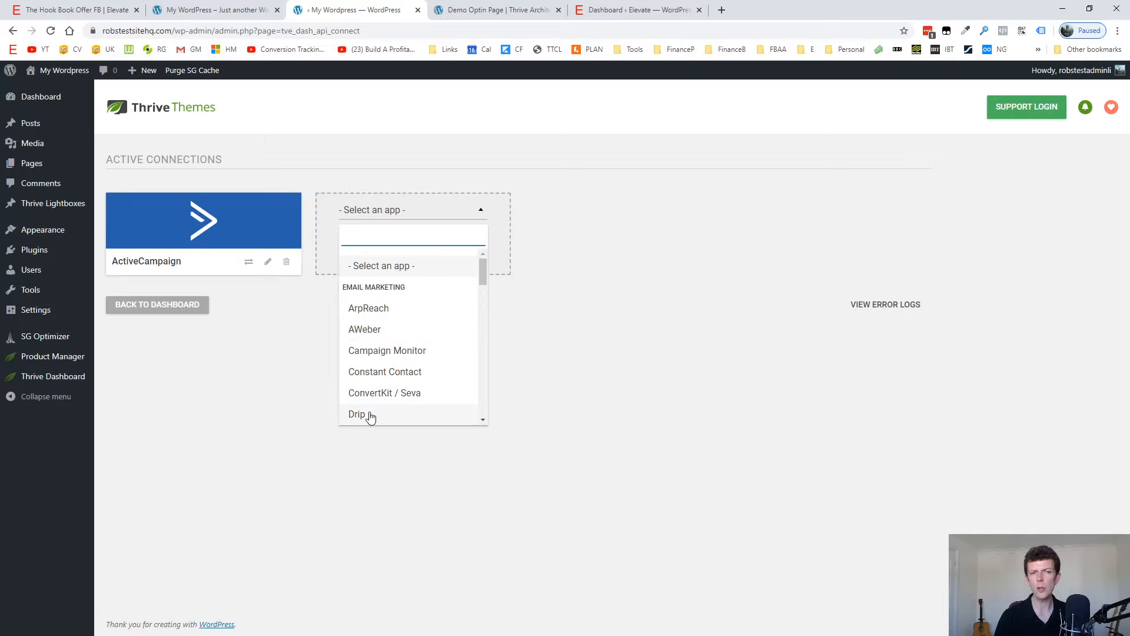
pyautogui.click(372, 329)
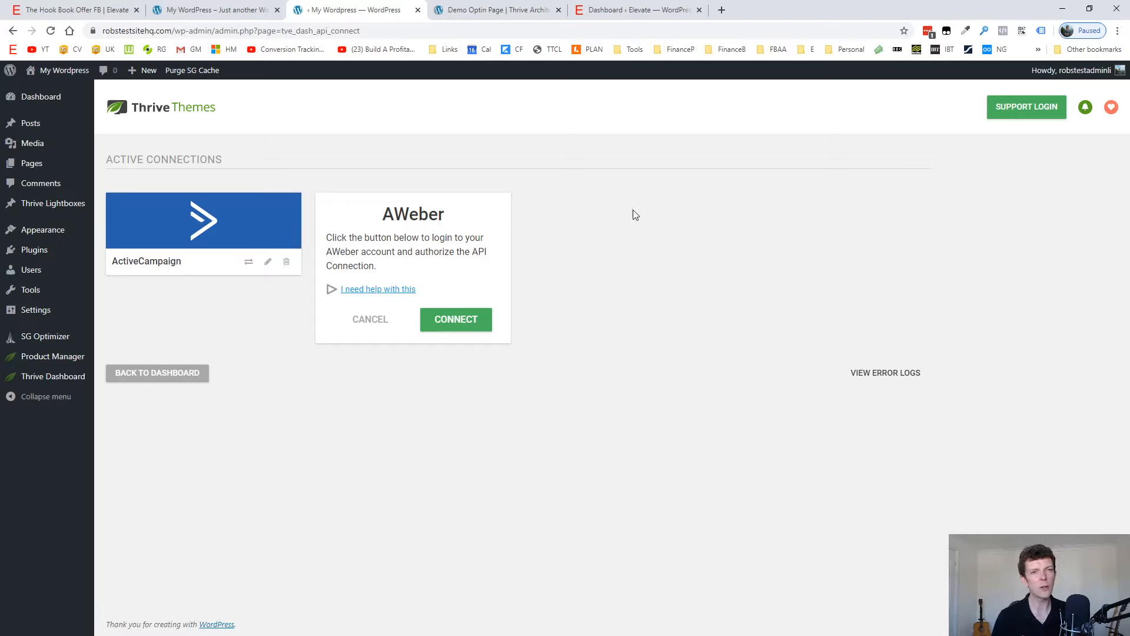
pyautogui.click(371, 321)
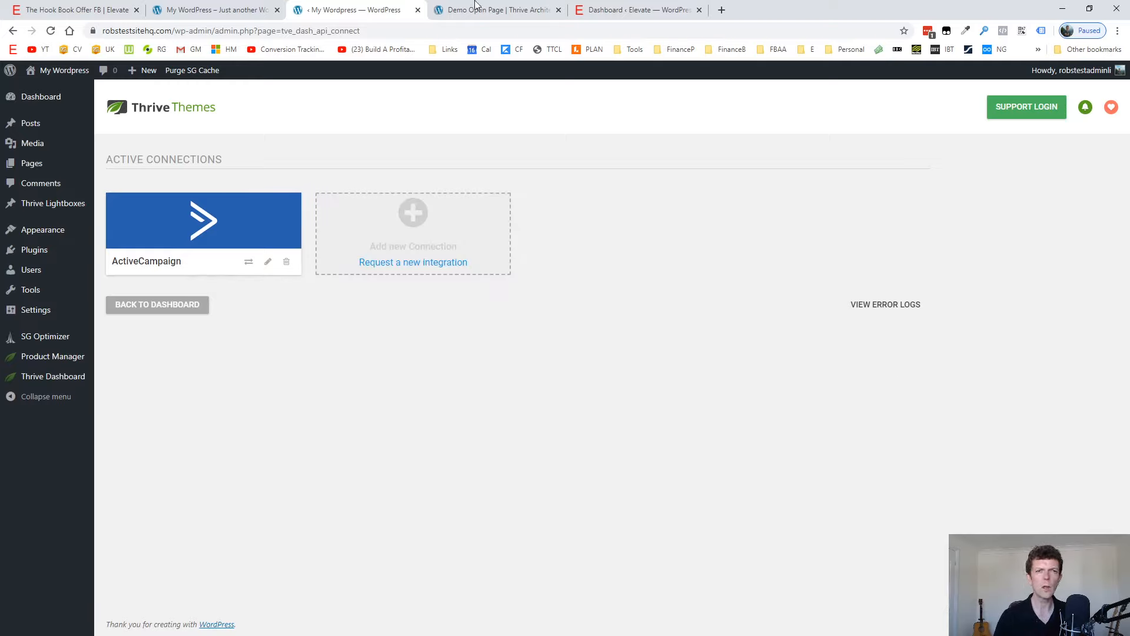
# Return to the Demo Optin Page editor and connect its Lead Generation form to ActiveCampaign with the Master List and form option "none".
pyautogui.click(253, 9)
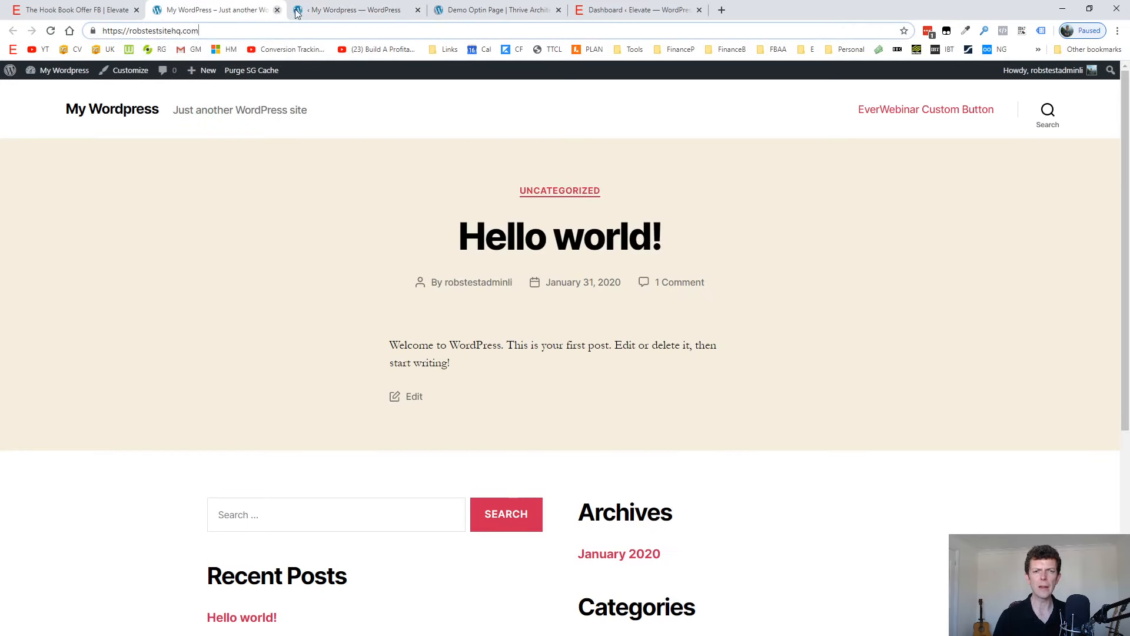
pyautogui.click(478, 5)
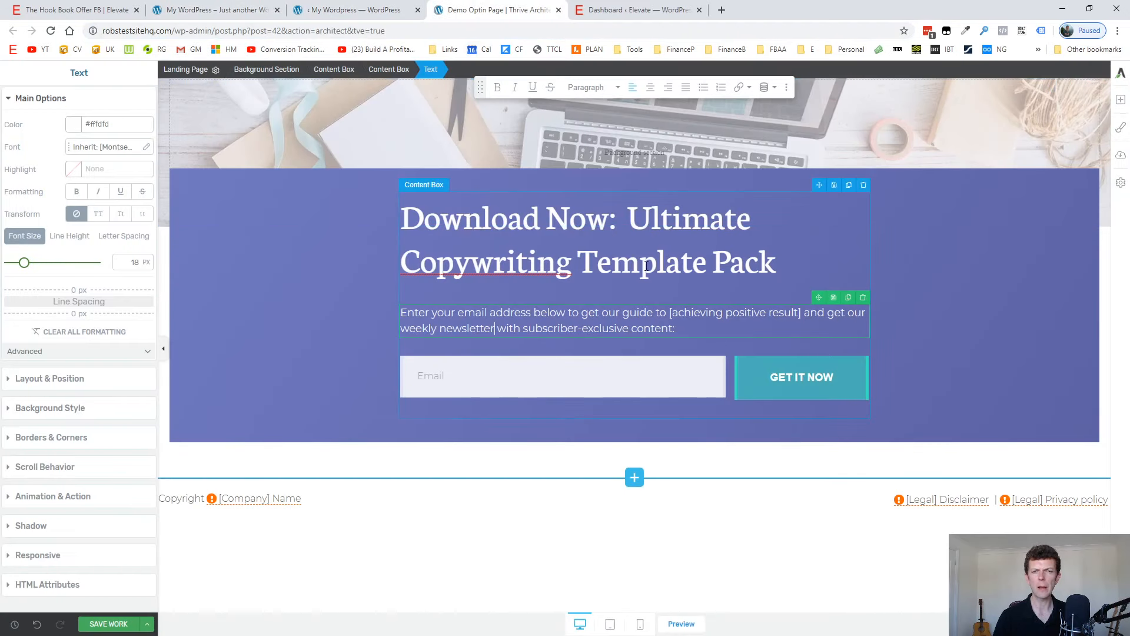
pyautogui.click(849, 370)
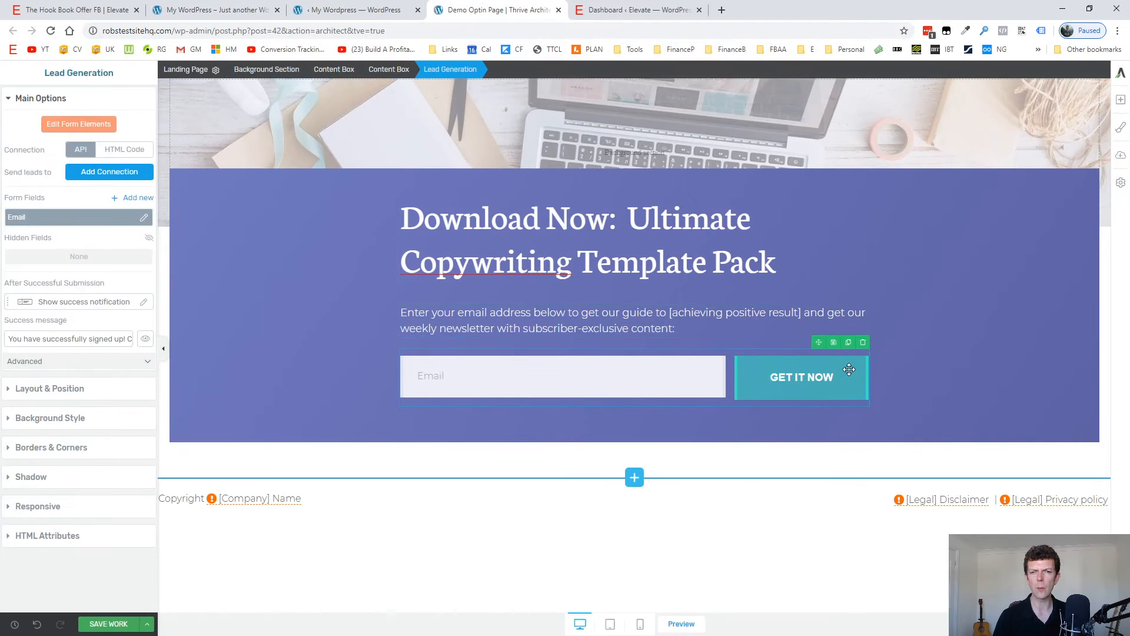
pyautogui.click(122, 175)
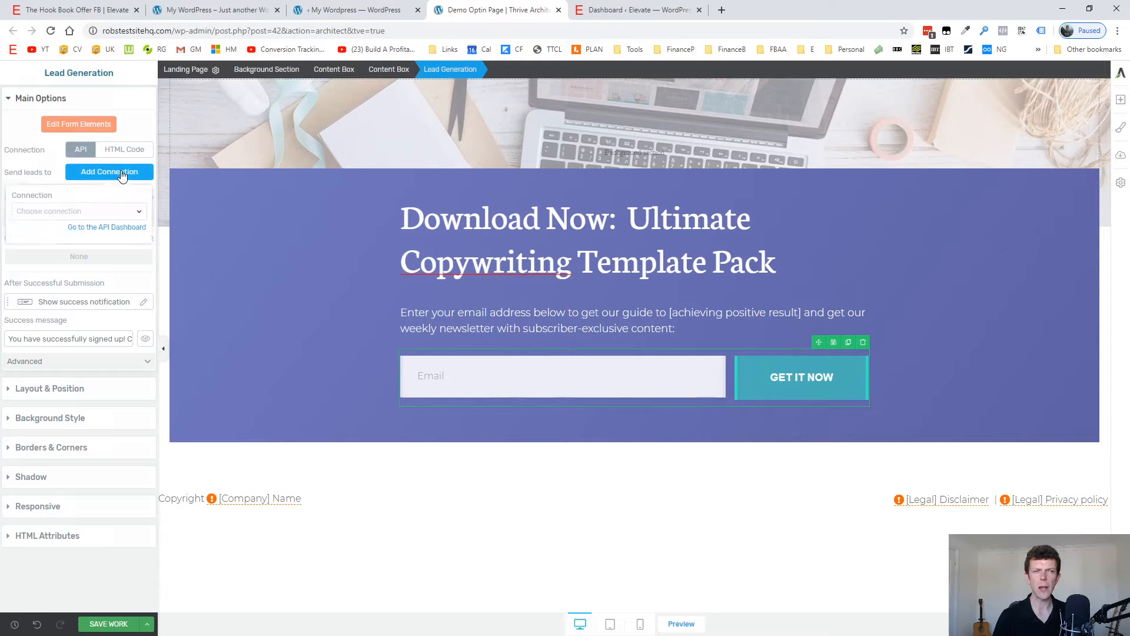
pyautogui.click(124, 214)
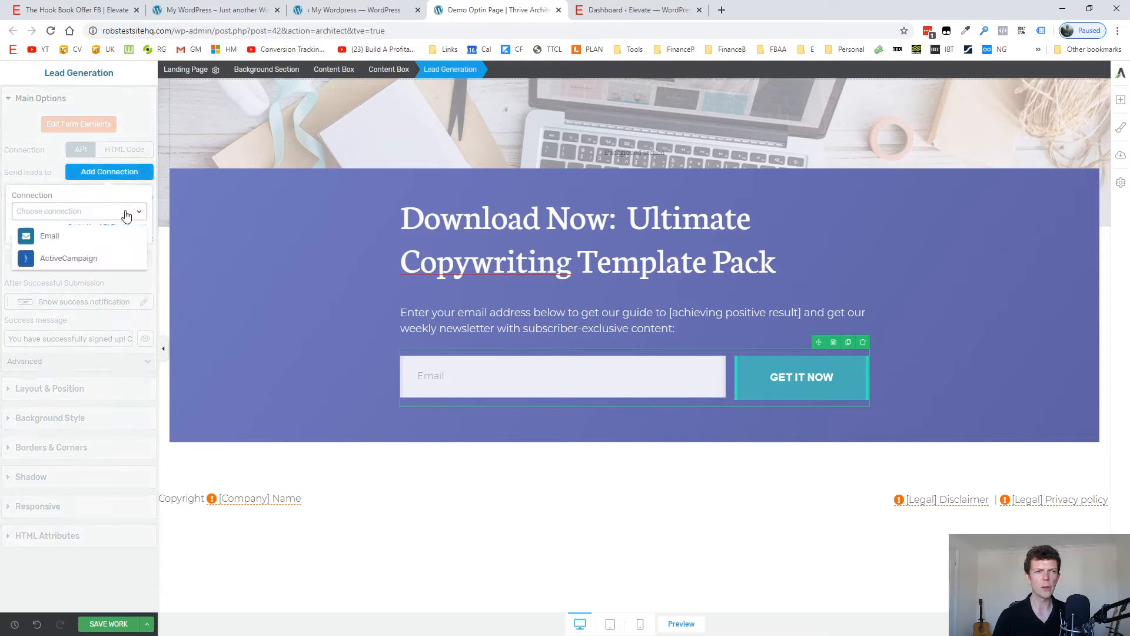
pyautogui.click(51, 260)
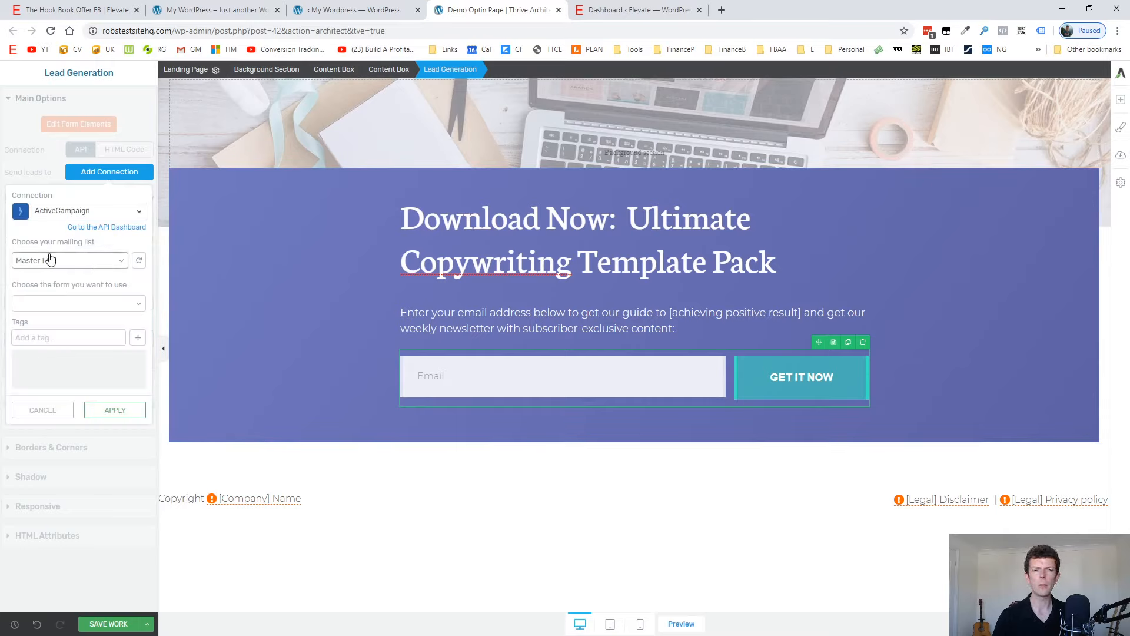
pyautogui.click(55, 306)
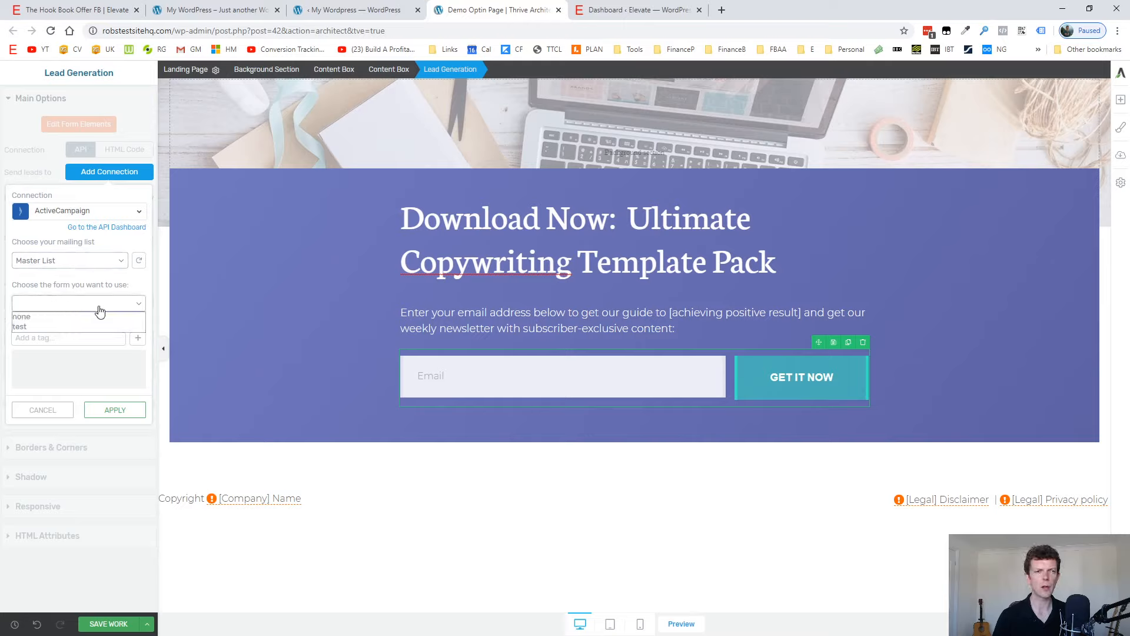
pyautogui.click(41, 315)
# Add the tag "Optin: Copy Template Pack" to the form's ActiveCampaign connection and apply the connection settings.
pyautogui.click(44, 341)
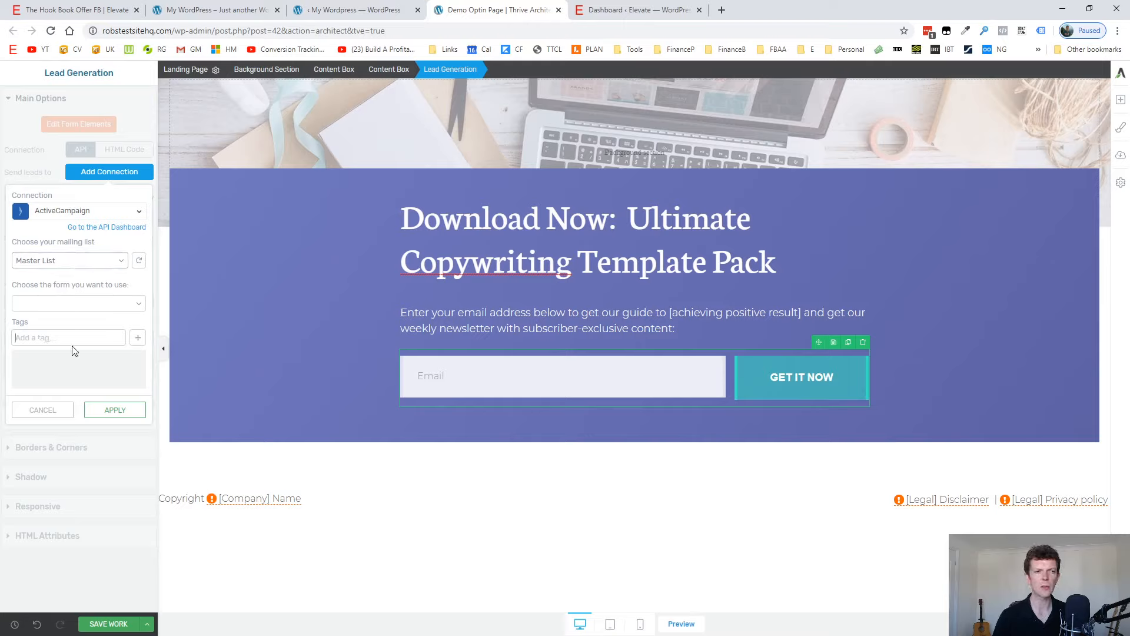
pyautogui.write('Optin')
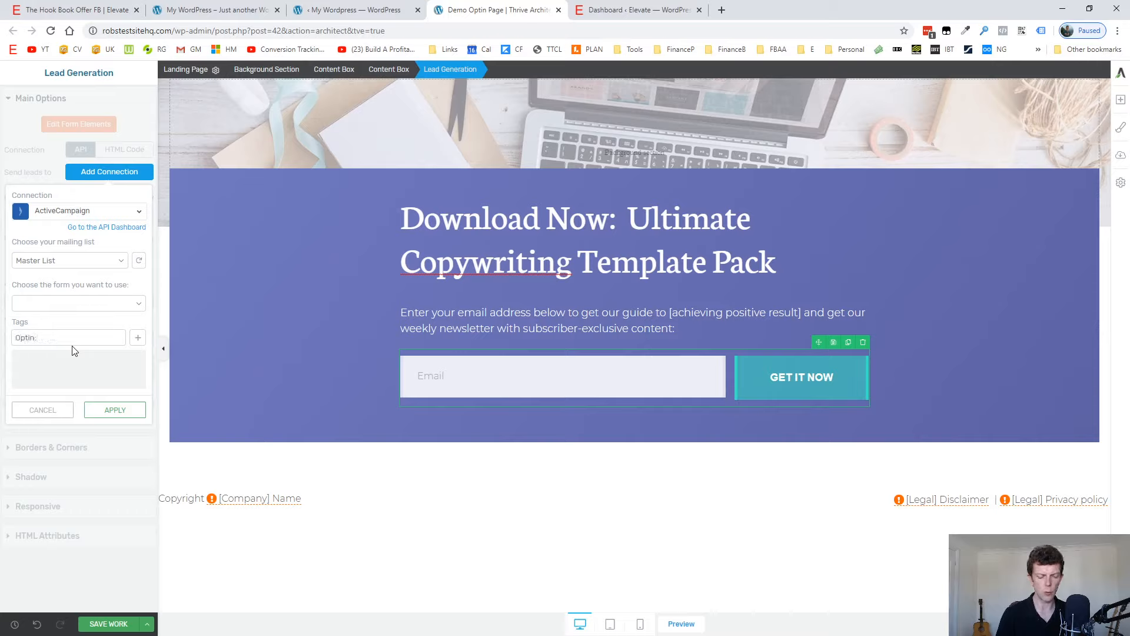
pyautogui.write(': Cop')
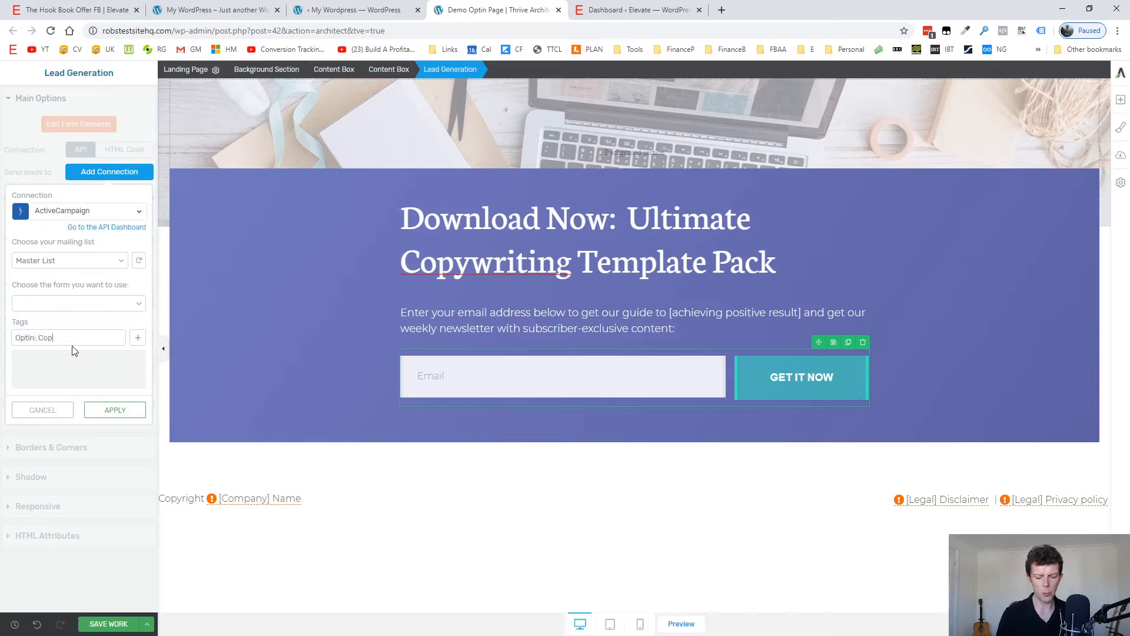
pyautogui.write(' Template Pack')
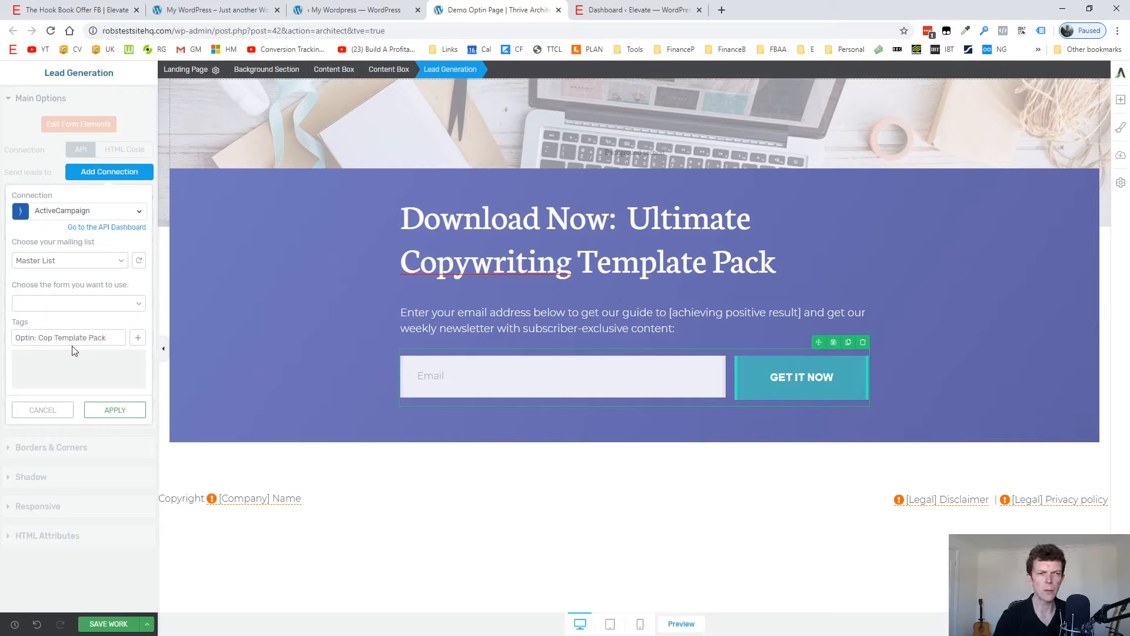
pyautogui.write('y')
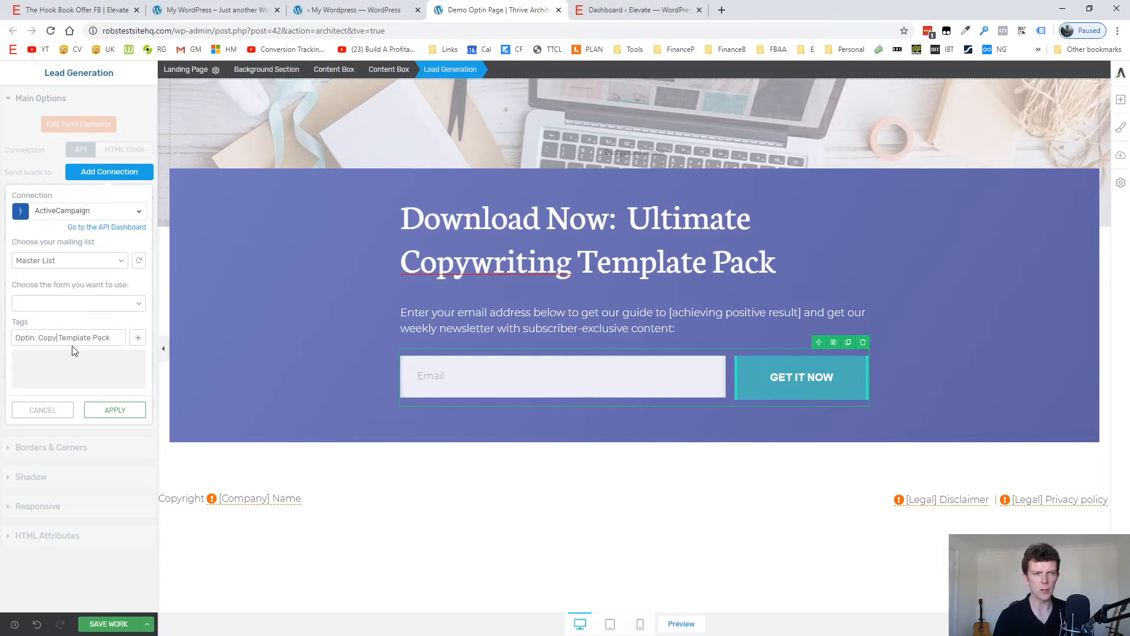
pyautogui.click(126, 421)
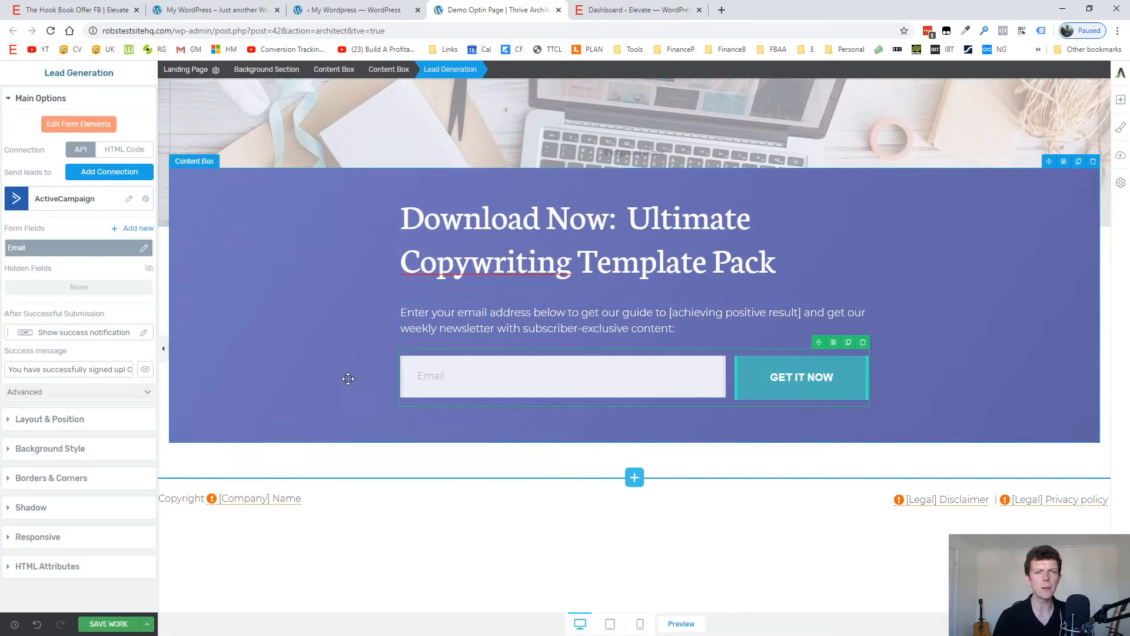
# Replace the page's template with "Blank Page" from the Blank set of the legacy landing pages.
pyautogui.click(1120, 154)
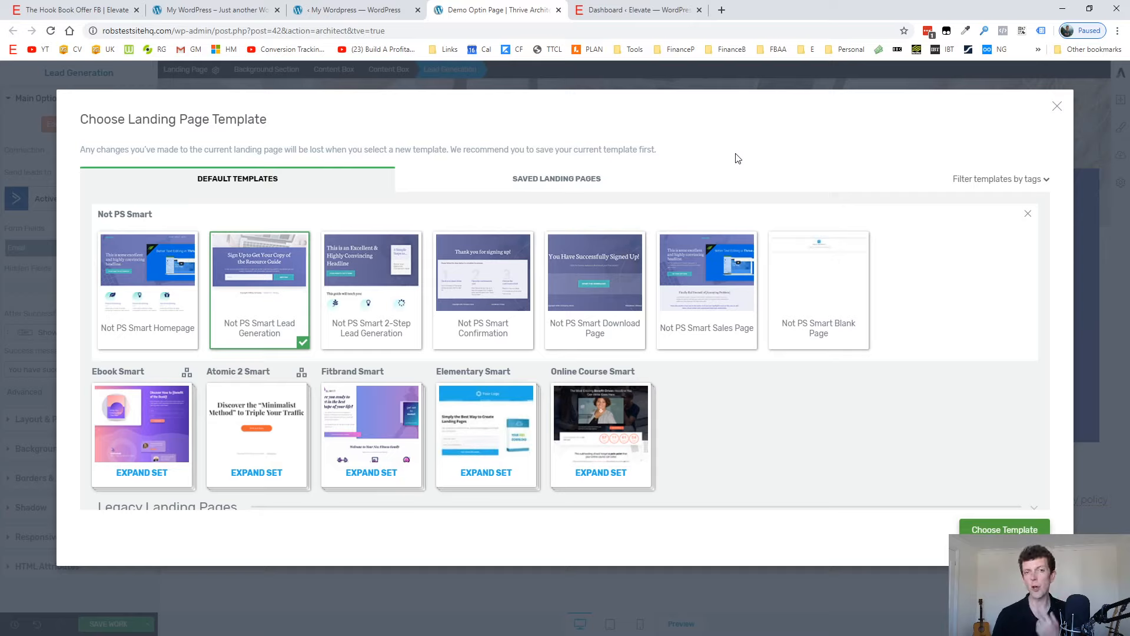
pyautogui.click(1029, 182)
pyautogui.click(888, 180)
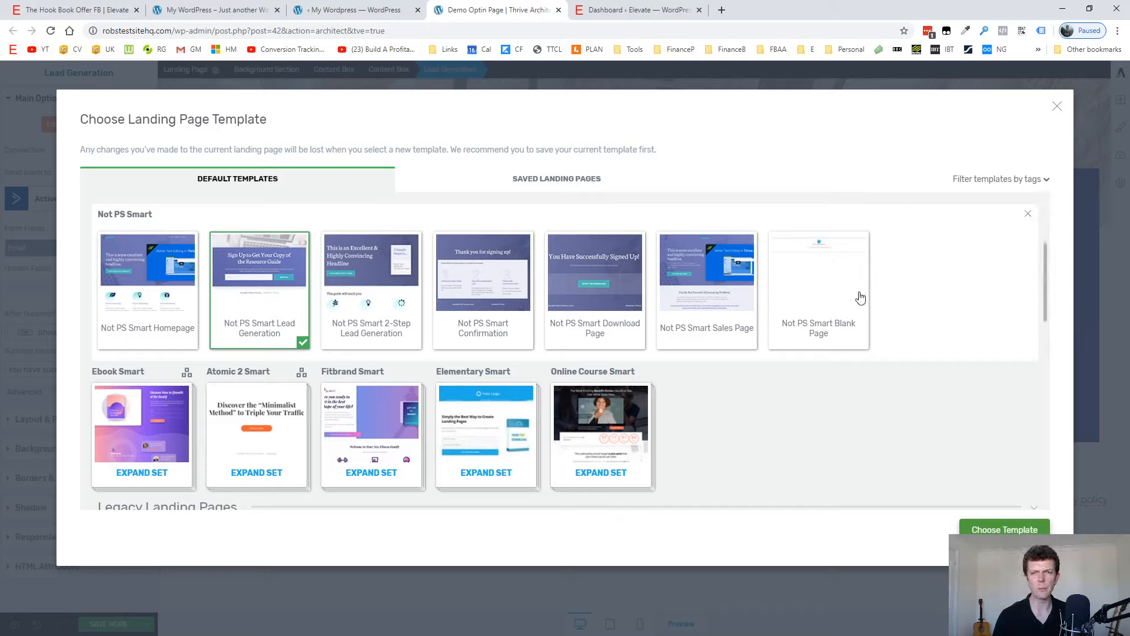
pyautogui.click(823, 274)
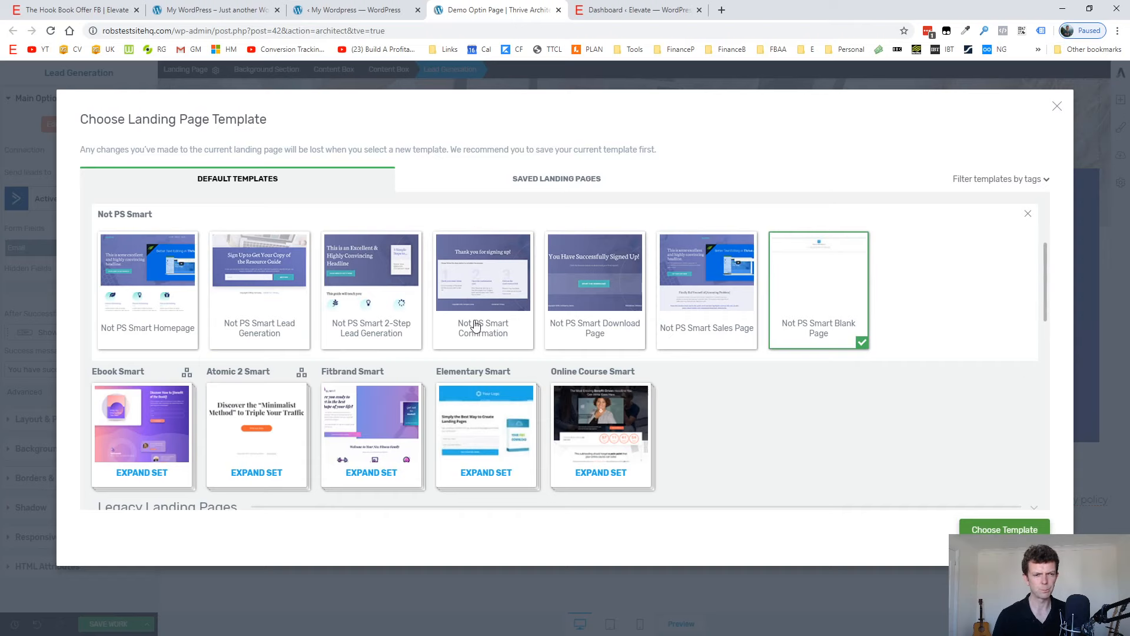
pyautogui.scroll(-5, 471, 323)
pyautogui.scroll(2, 180, 291)
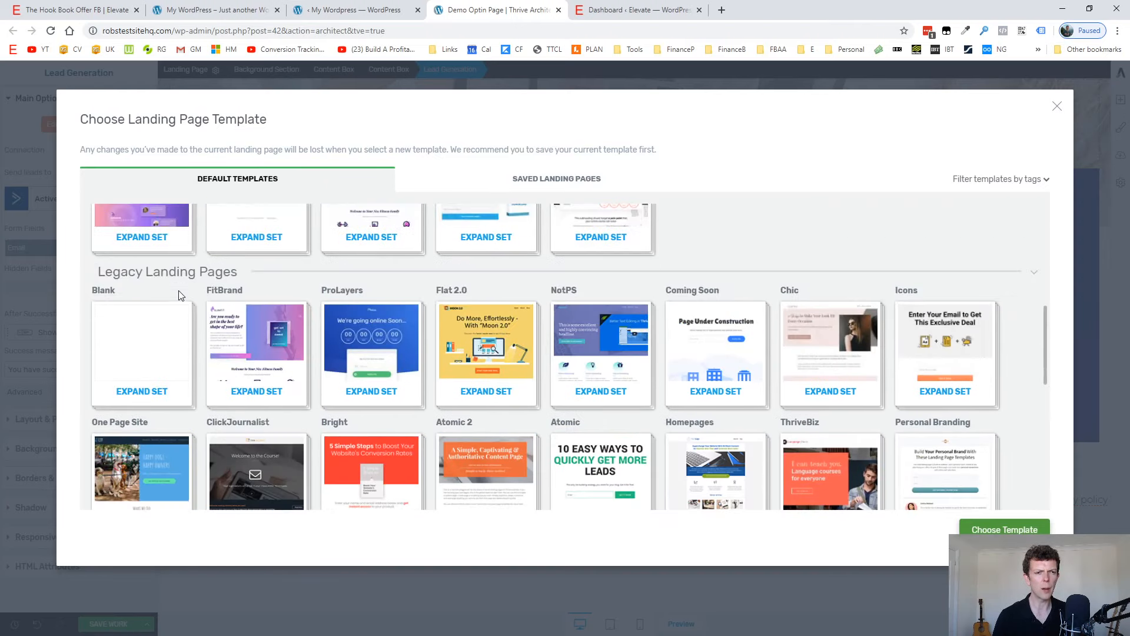
pyautogui.click(158, 337)
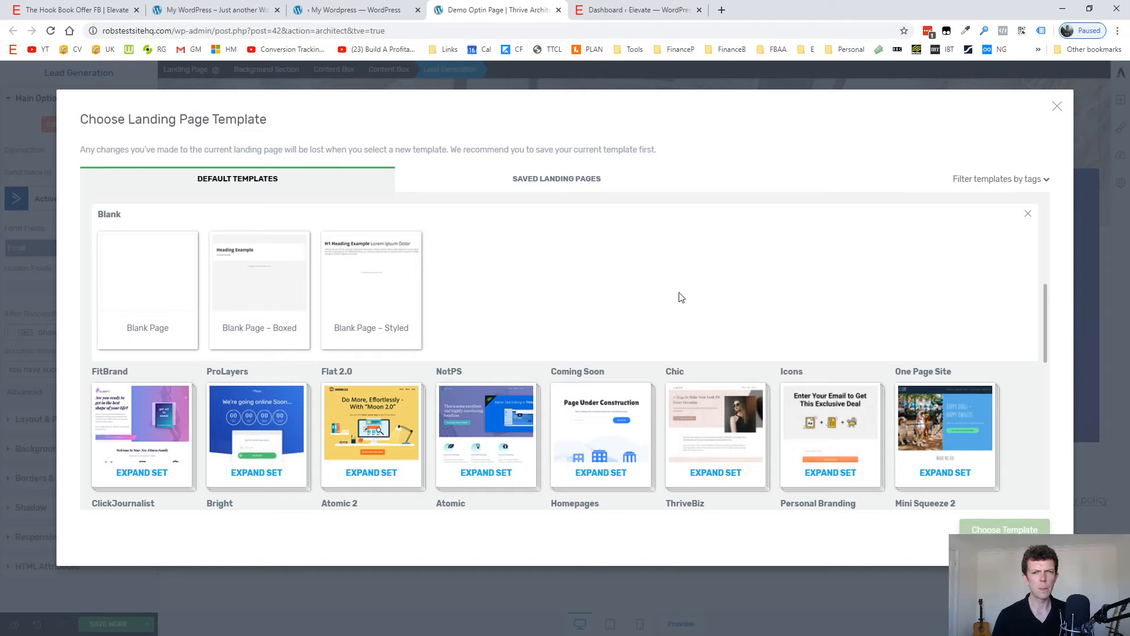
pyautogui.scroll(5, 707, 295)
pyautogui.scroll(-5, 710, 292)
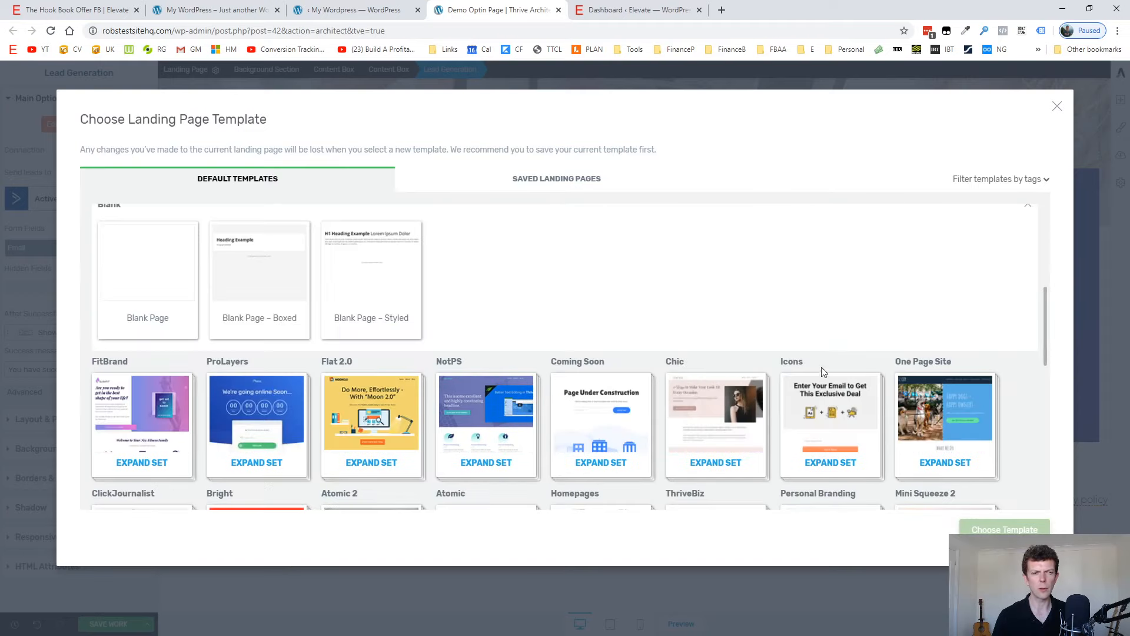
pyautogui.click(159, 272)
pyautogui.click(1006, 529)
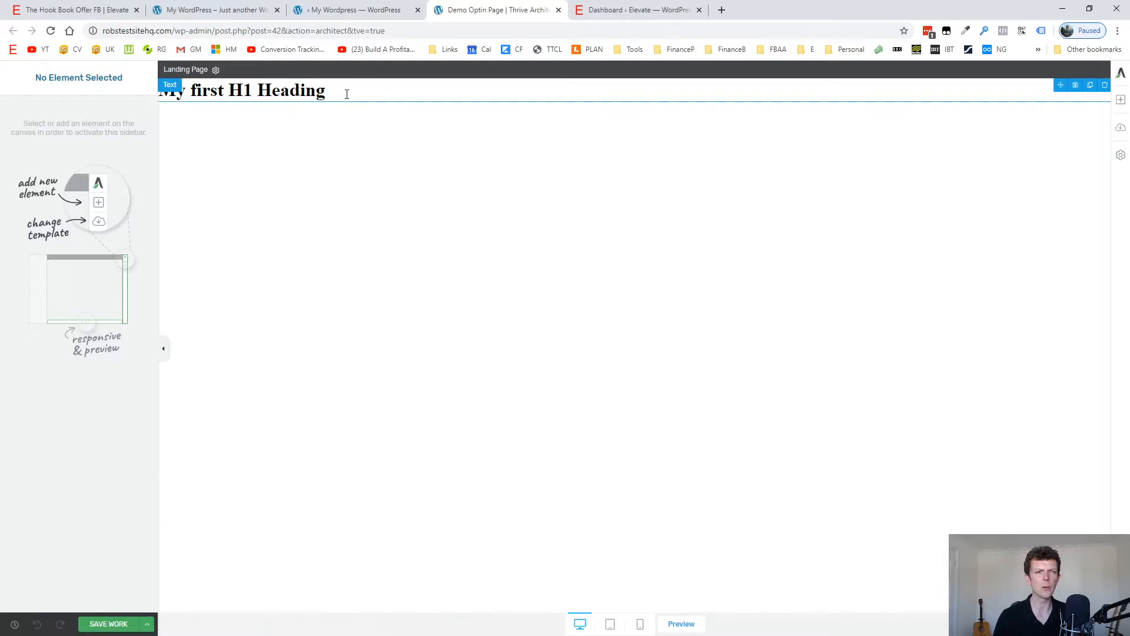
# Delete the default H1 heading and add a Background Section to the blank page.
pyautogui.click(1105, 85)
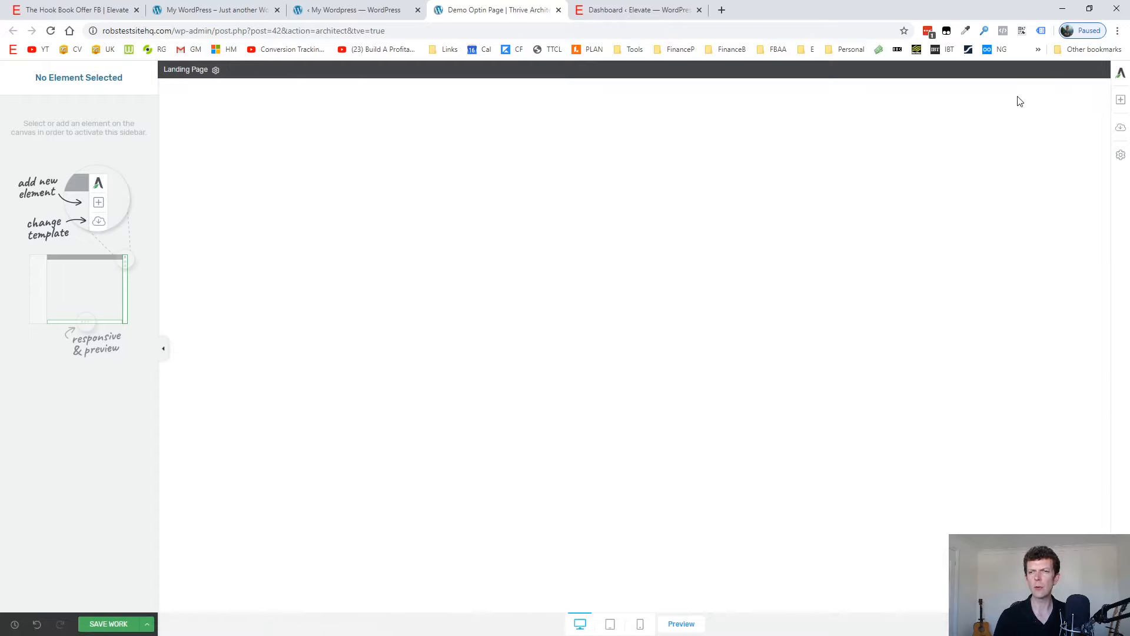
pyautogui.click(1121, 100)
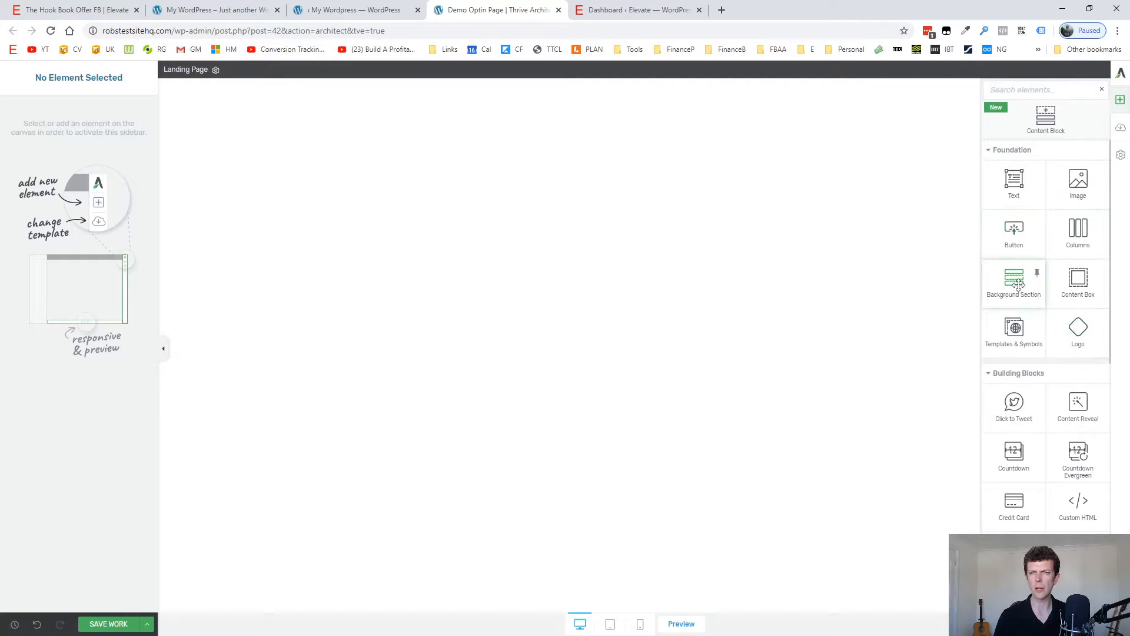
pyautogui.moveTo(1019, 285); pyautogui.dragTo(772, 161)
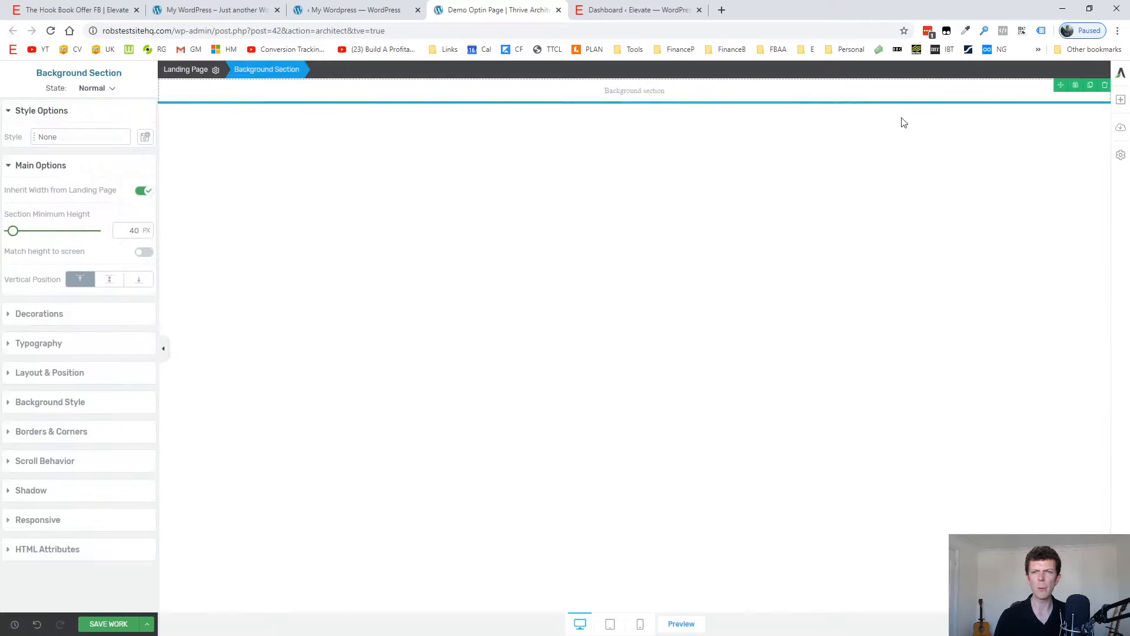
# Add a Text element inside the background section reading "This might be our headline".
pyautogui.click(1120, 101)
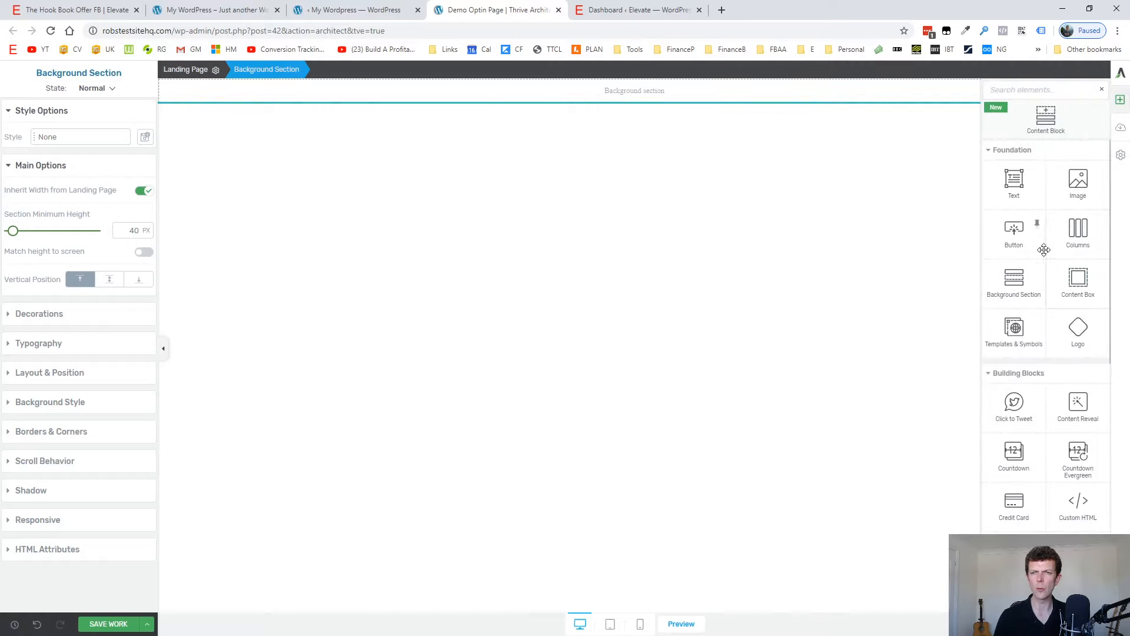
pyautogui.moveTo(1014, 182); pyautogui.dragTo(673, 90)
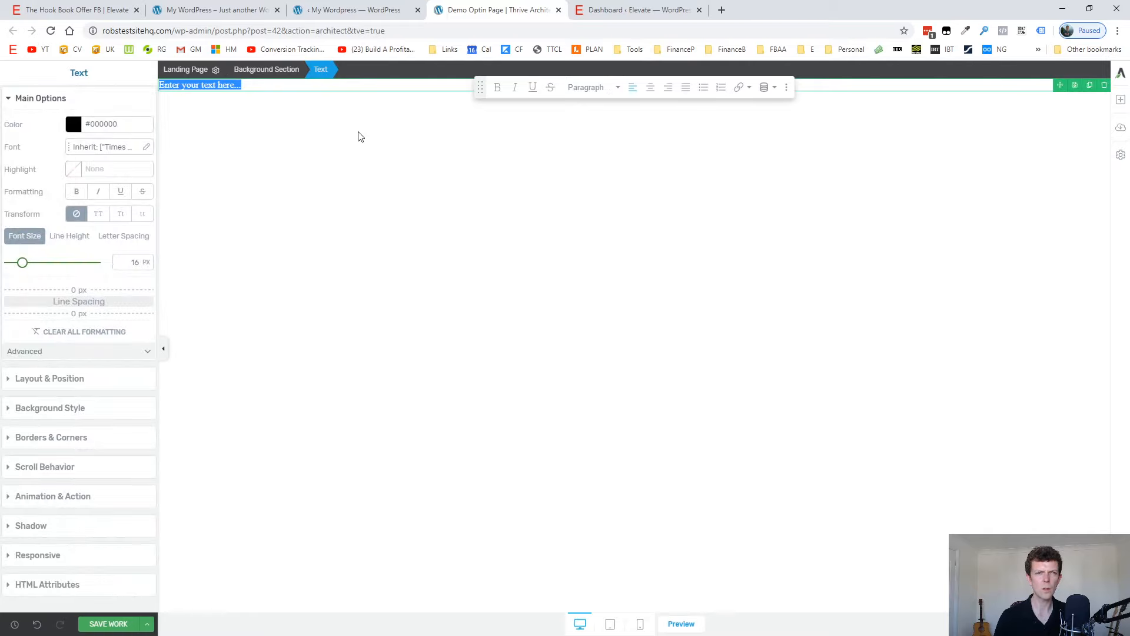
pyautogui.write('This wou')
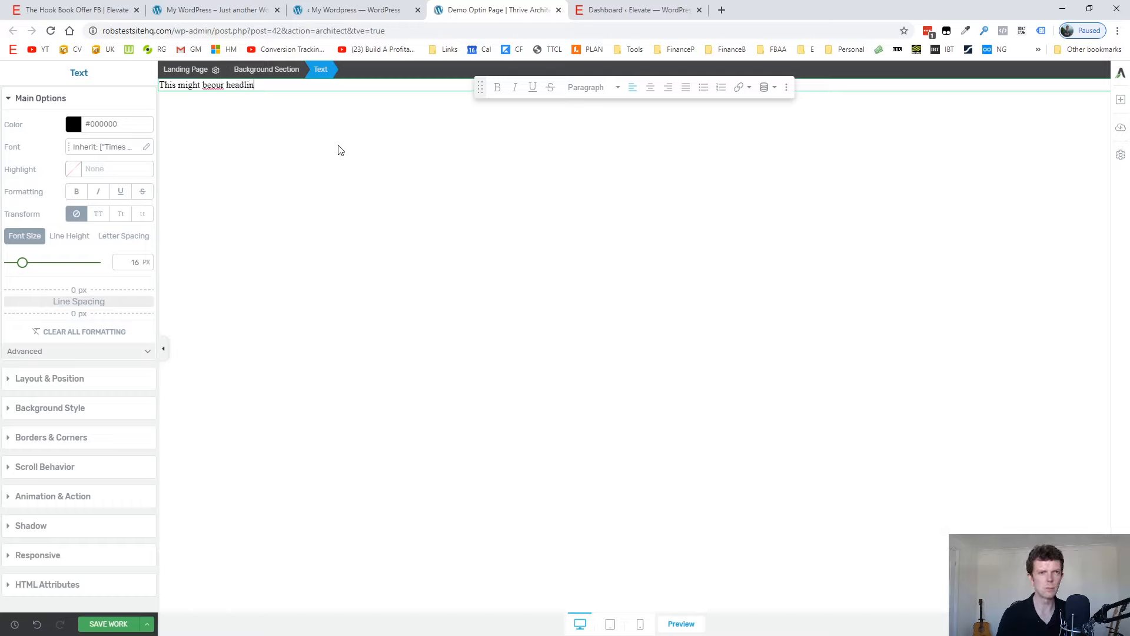
pyautogui.hotkey('ctrl', 'Left')
pyautogui.hotkey('ctrl', 'Left')
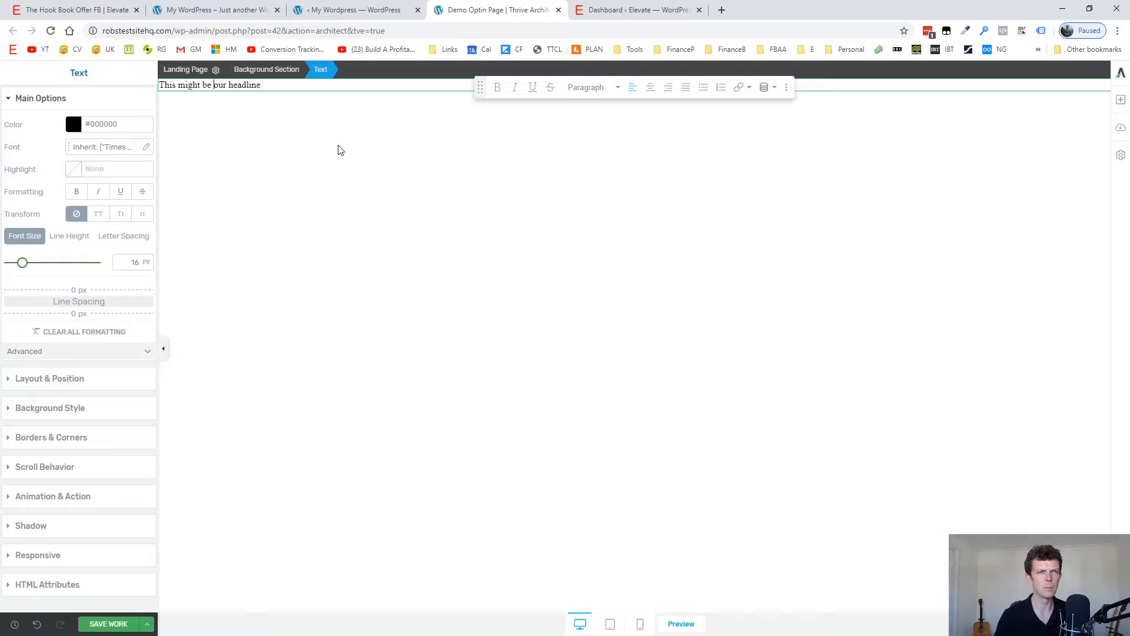
# Center the headline text and set its font size to 55 px.
pyautogui.hotkey('ctrl', 'a')
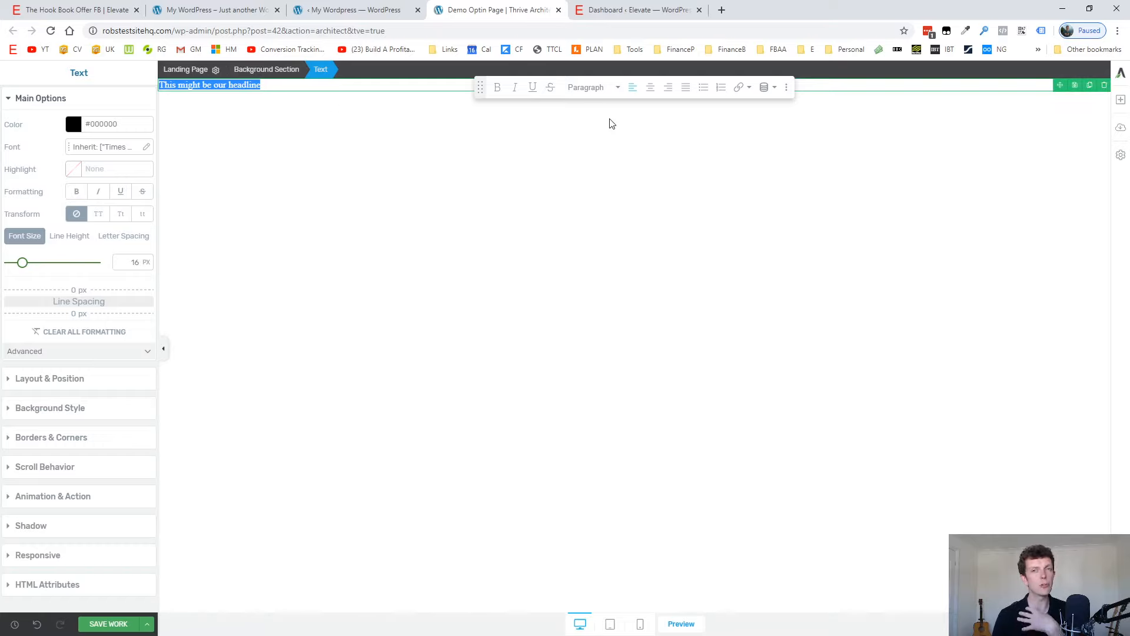
pyautogui.click(651, 87)
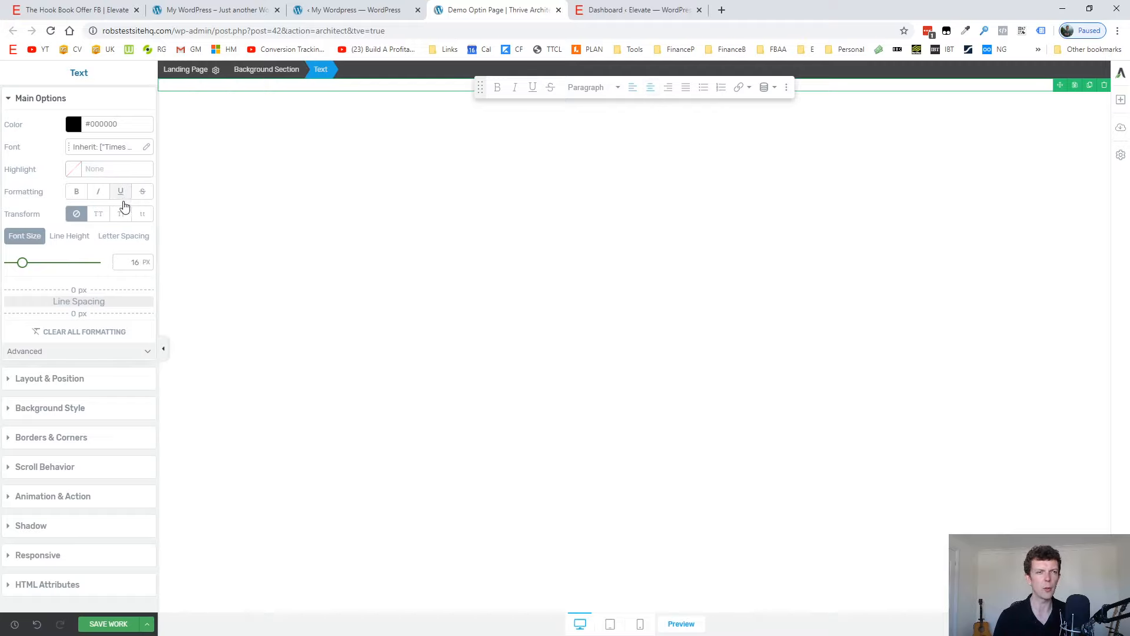
pyautogui.moveTo(480, 88); pyautogui.dragTo(540, 180)
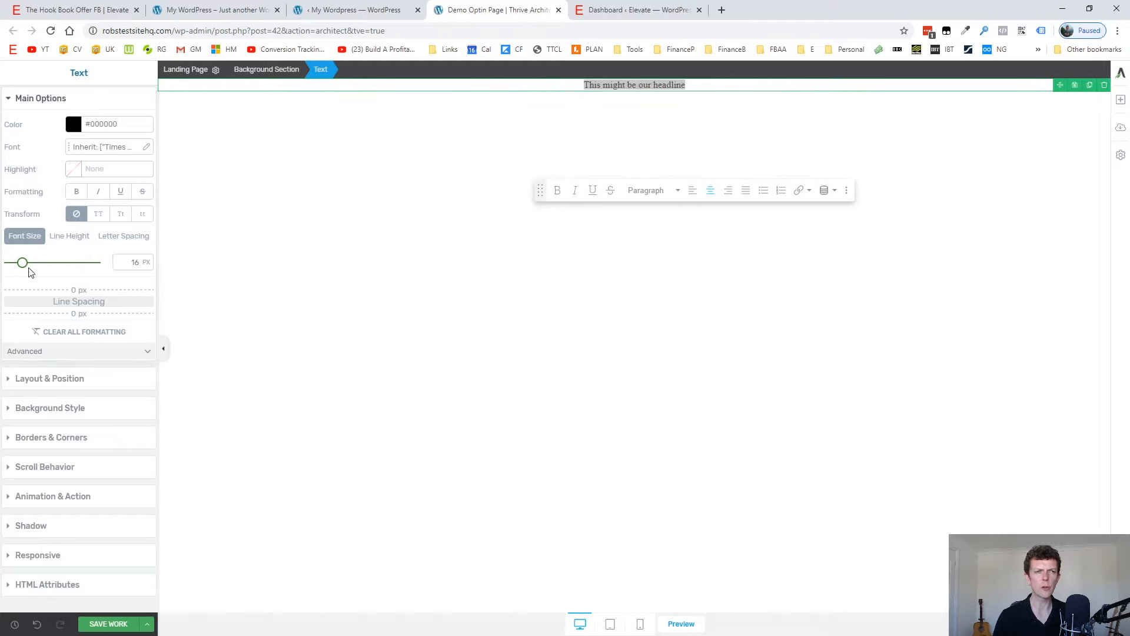
pyautogui.moveTo(23, 263); pyautogui.dragTo(56, 268)
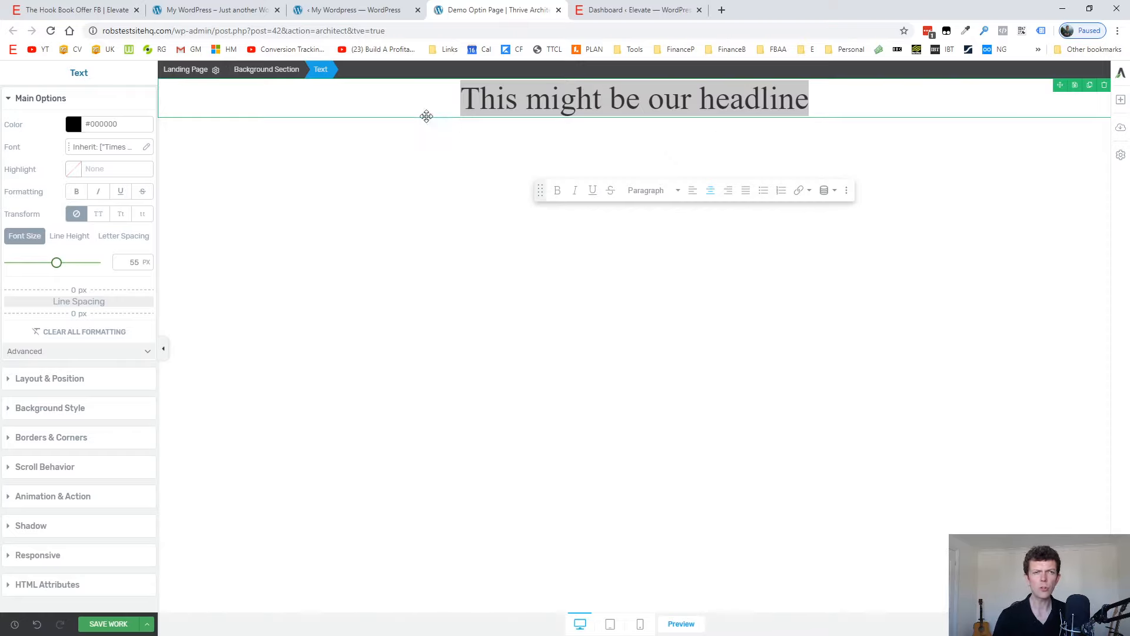
# Give the background section around the headline a solid light turquoise background colour, #a6ffe7.
pyautogui.click(272, 69)
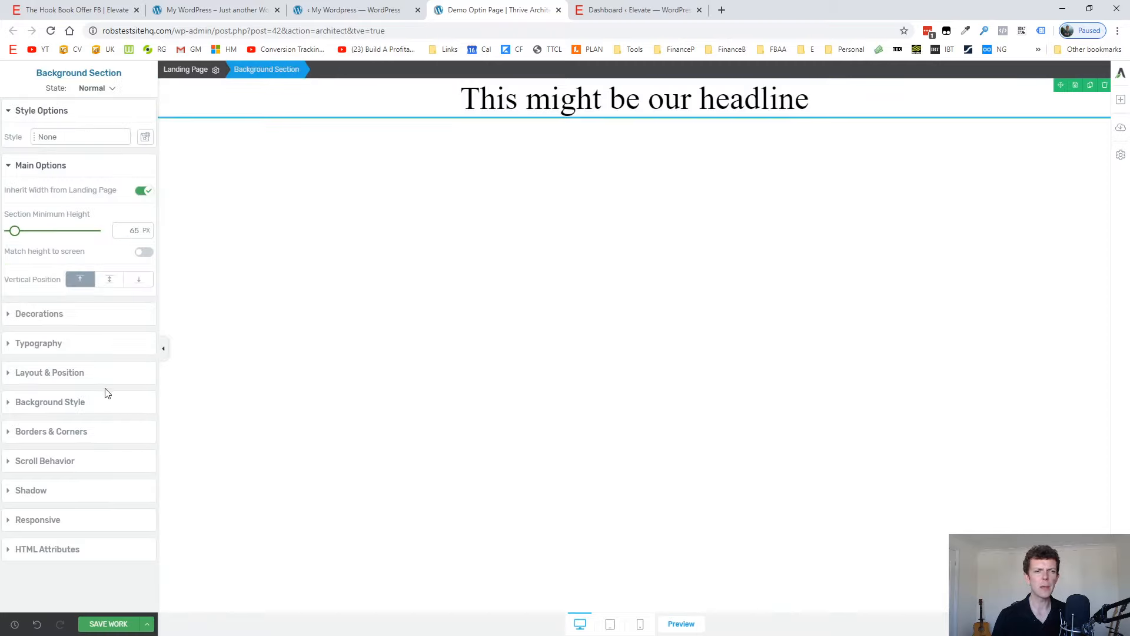
pyautogui.click(66, 402)
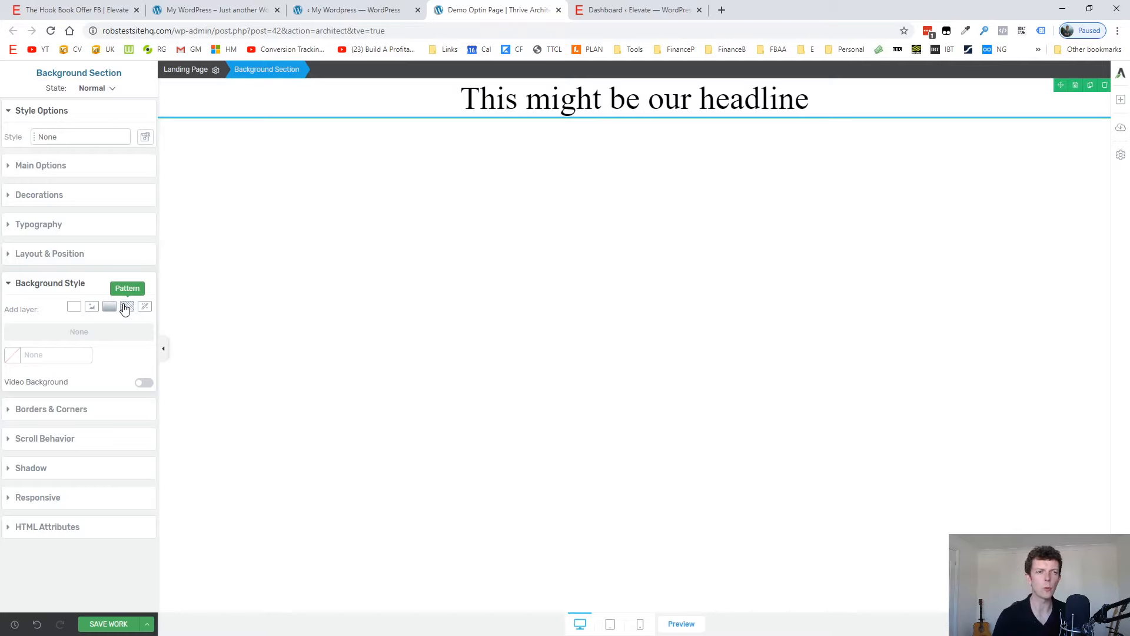
pyautogui.click(9, 354)
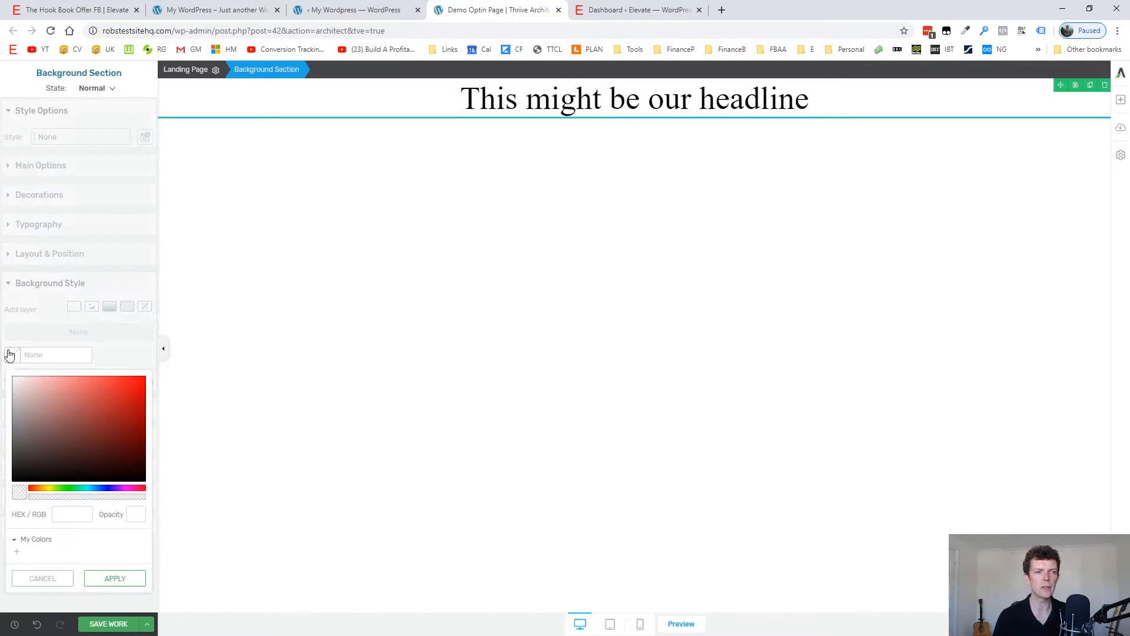
pyautogui.moveTo(57, 404)
pyautogui.mouseDown()
pyautogui.moveTo(65, 386)
pyautogui.moveTo(94, 384)
pyautogui.moveTo(51, 475)
pyautogui.moveTo(82, 488)
pyautogui.mouseUp()
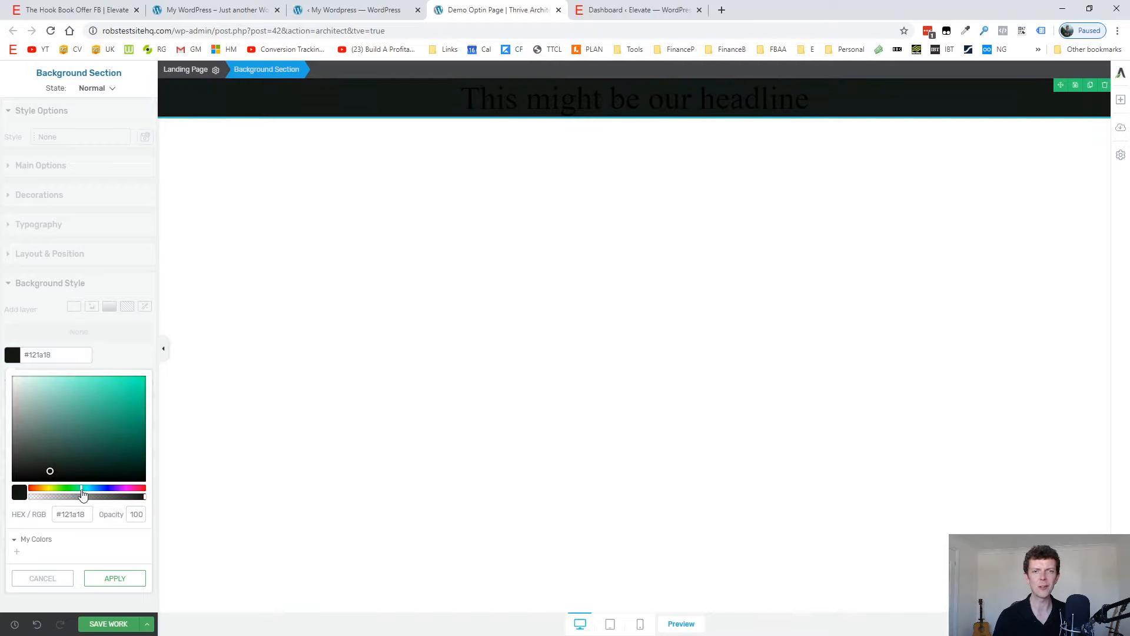
pyautogui.moveTo(83, 430)
pyautogui.mouseDown()
pyautogui.moveTo(129, 378)
pyautogui.moveTo(61, 379)
pyautogui.mouseUp()
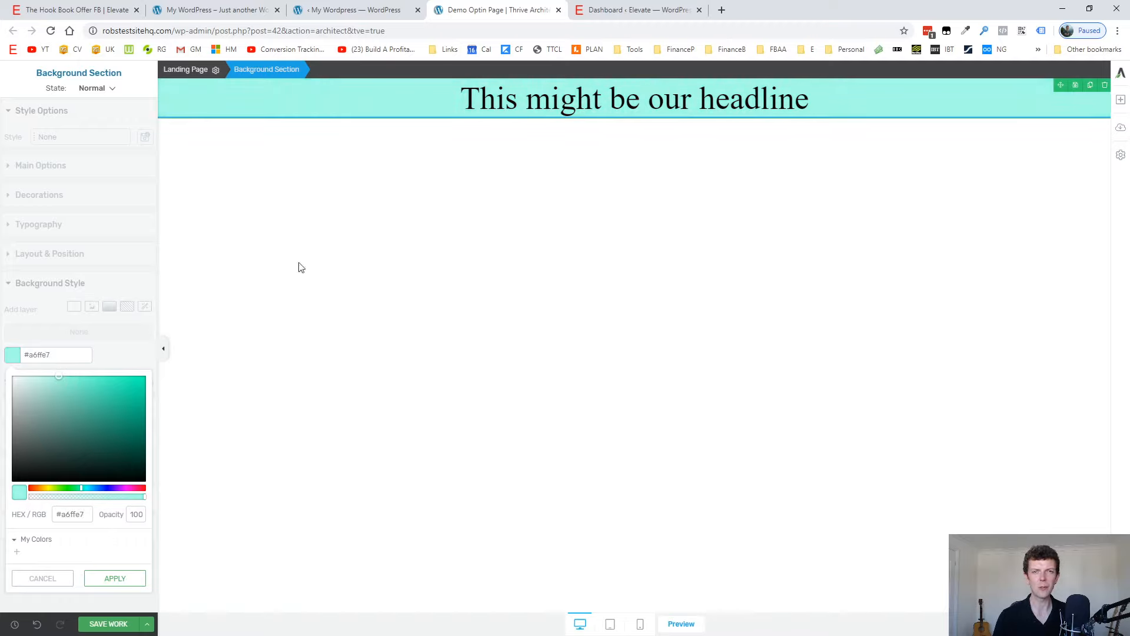
pyautogui.click(121, 580)
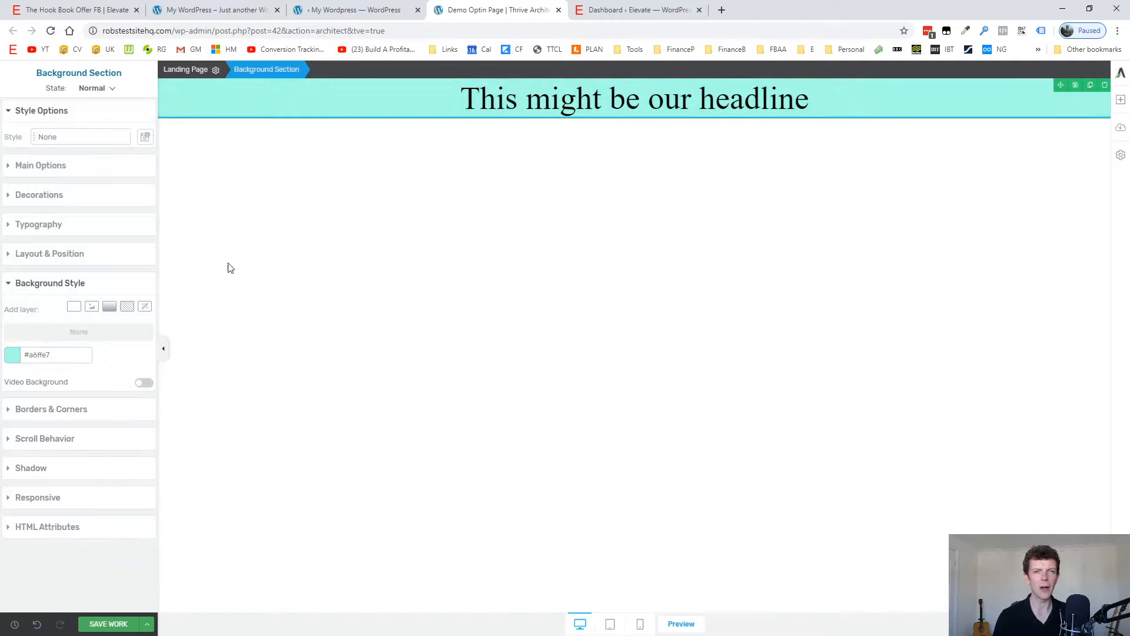
# Reselect the background section that contains the headline to open its settings.
pyautogui.click(379, 227)
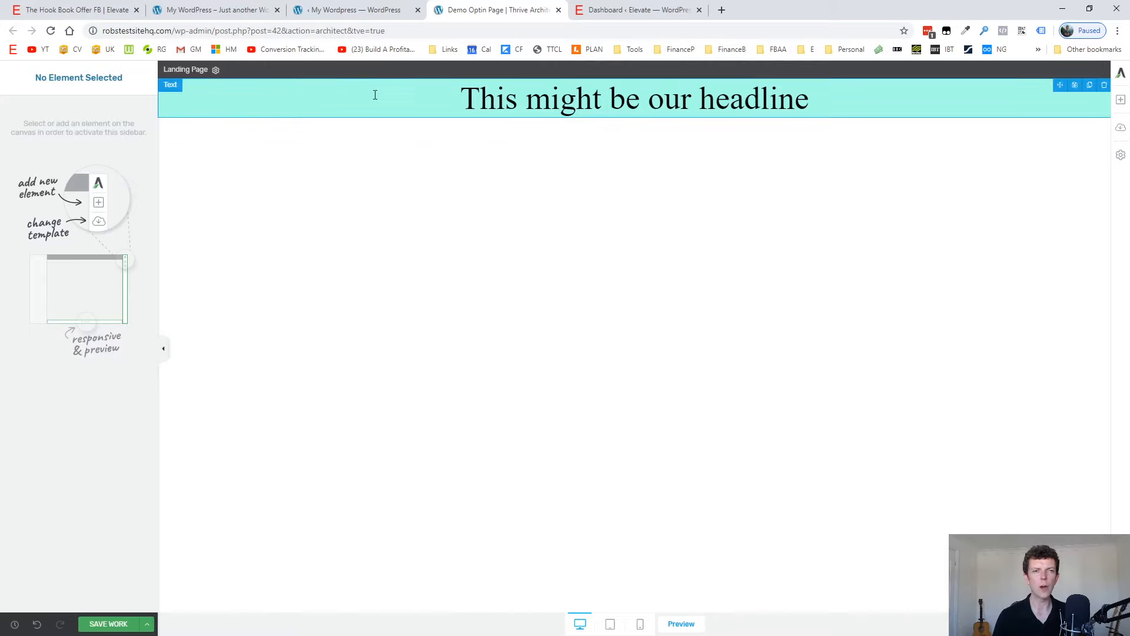
pyautogui.click(280, 100)
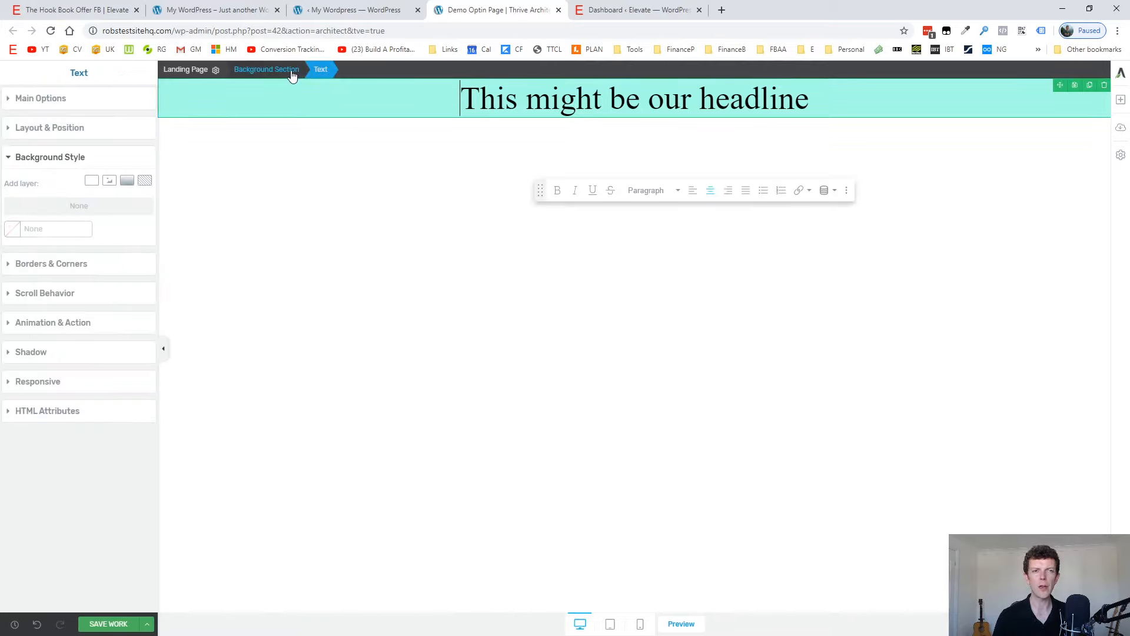
pyautogui.click(267, 72)
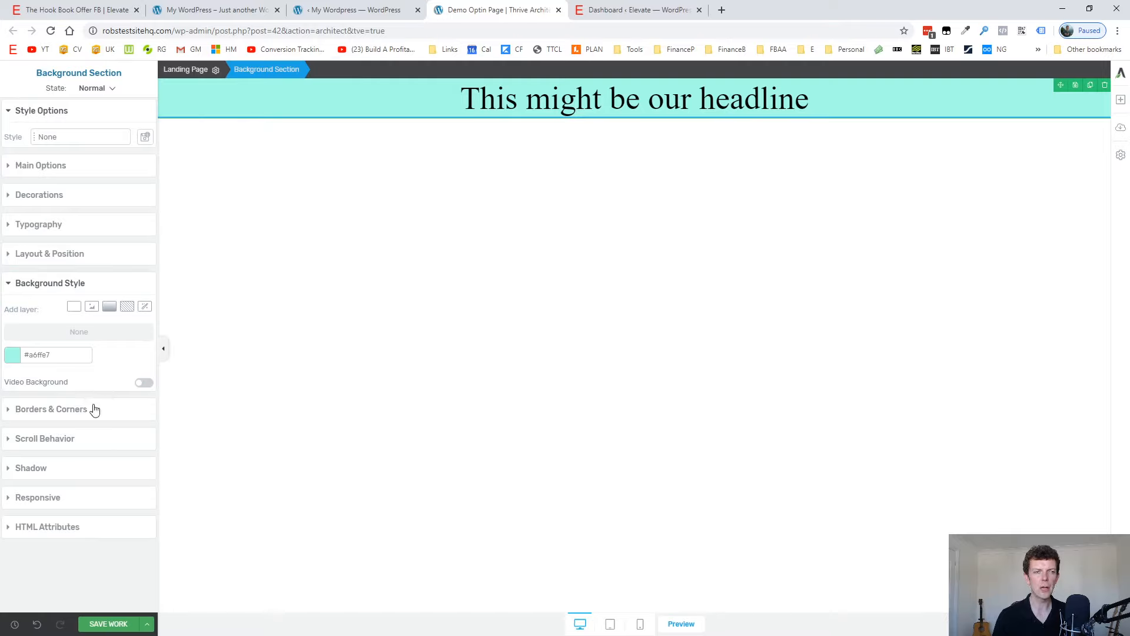
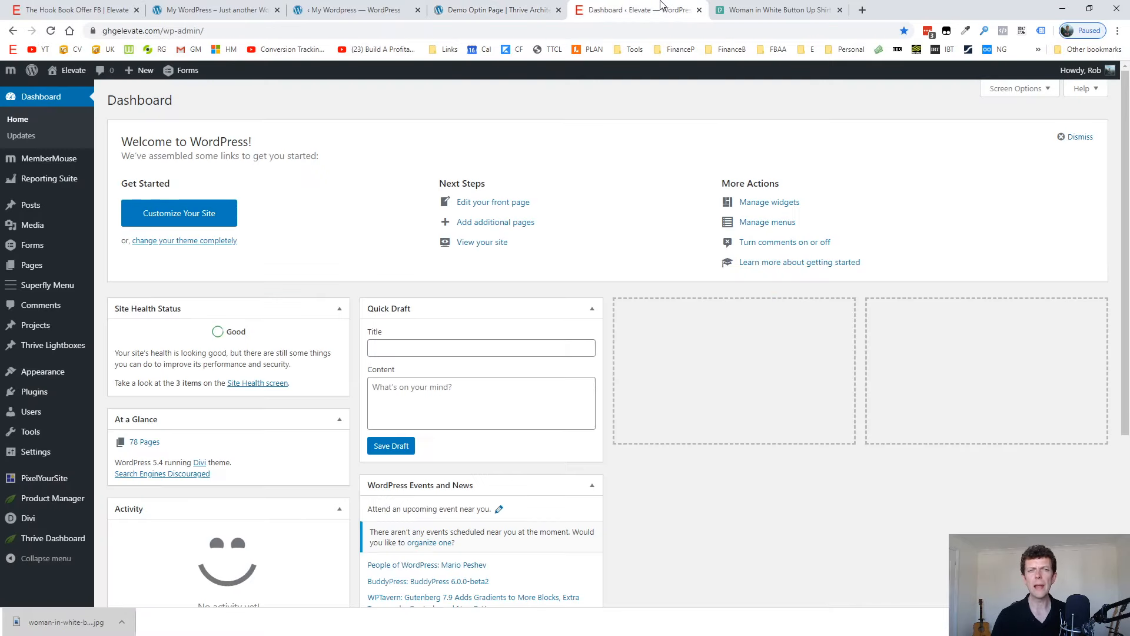
# View the published Hook Book opt-in page on the Elevate site as a reference layout.
pyautogui.click(662, 6)
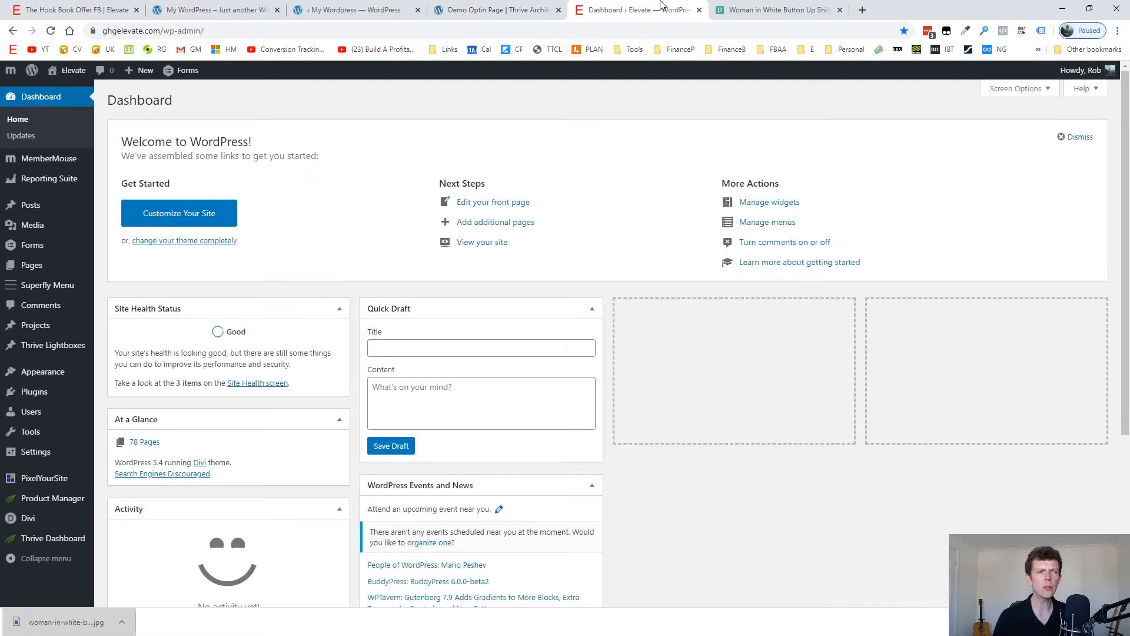
pyautogui.click(109, 7)
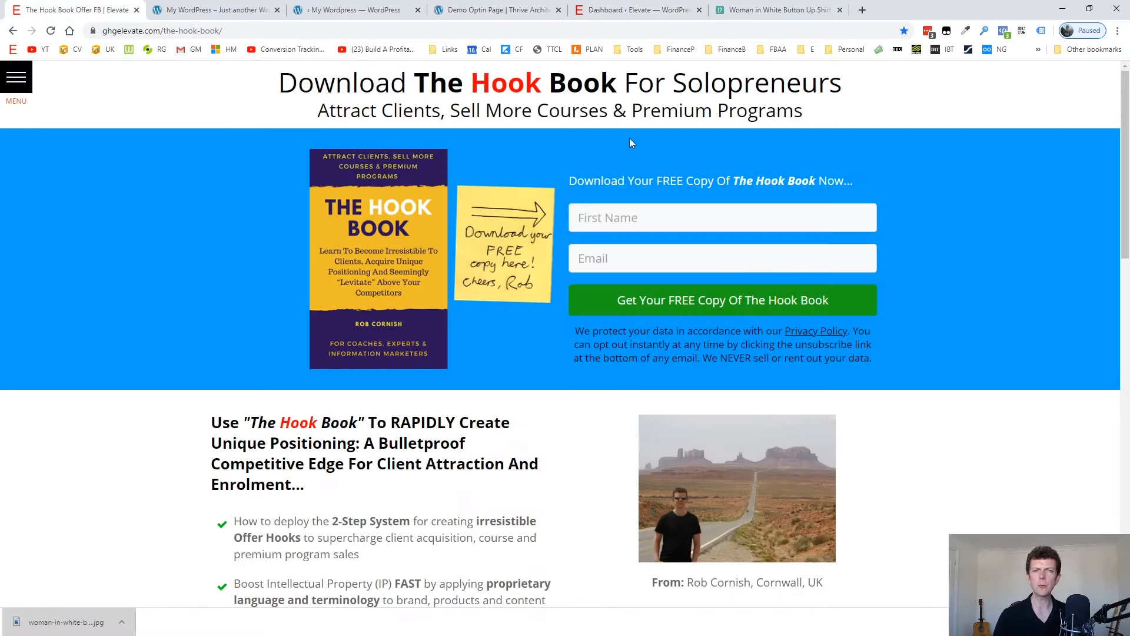
pyautogui.scroll(-10, 474, 443)
pyautogui.scroll(10, 474, 442)
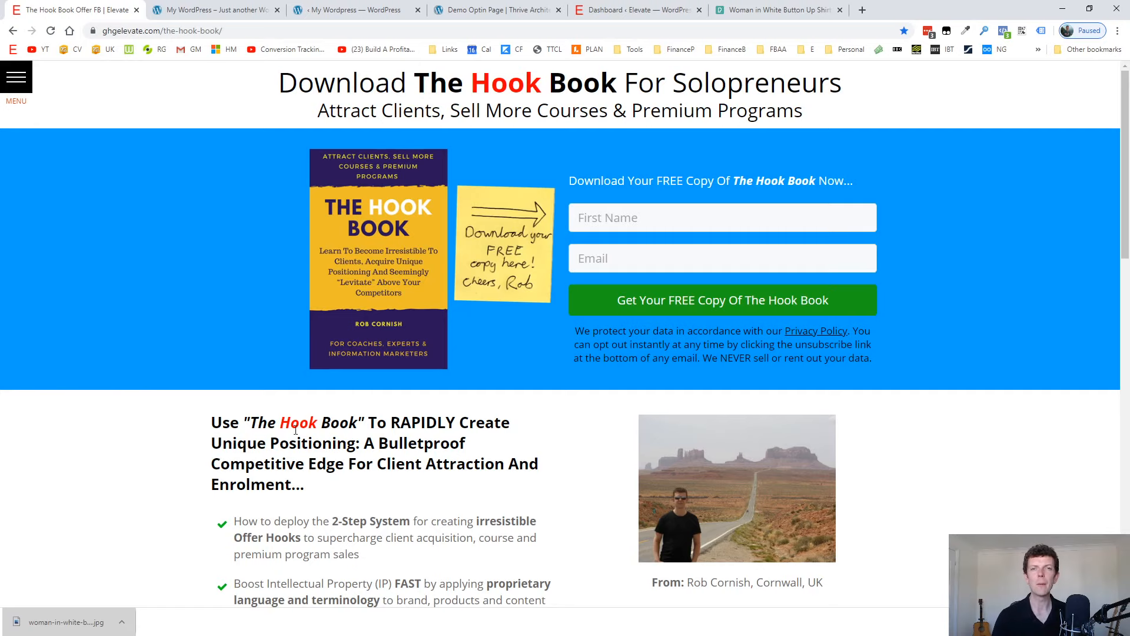
# Search the Elevate site's pages for "hook book" and open The Hook Book Offer FB in Thrive Architect.
pyautogui.click(669, 8)
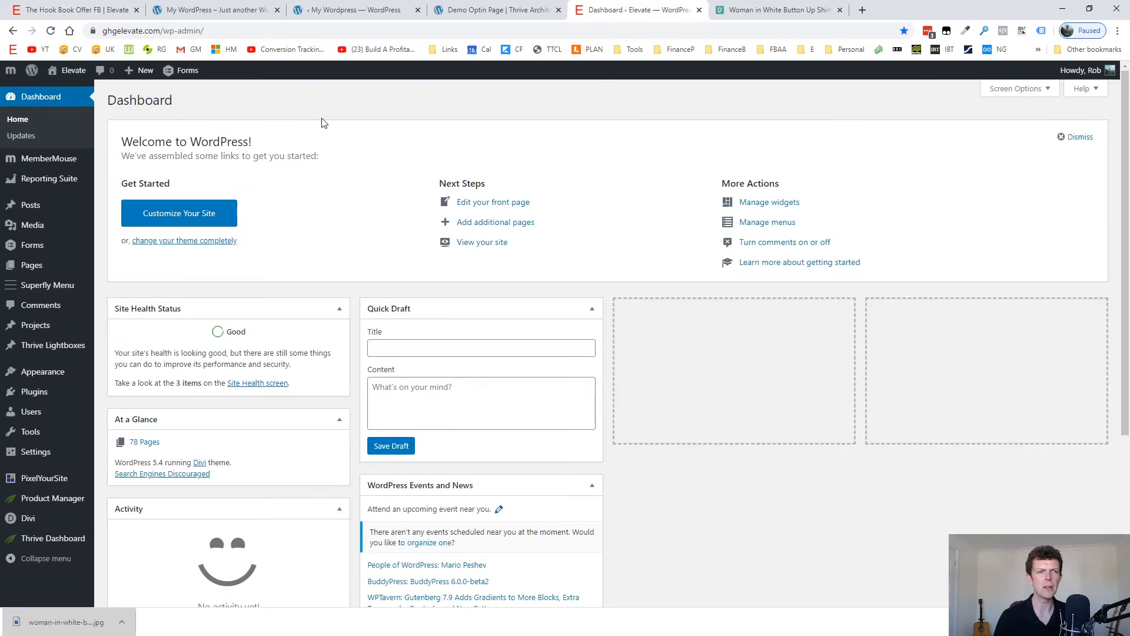
pyautogui.click(117, 267)
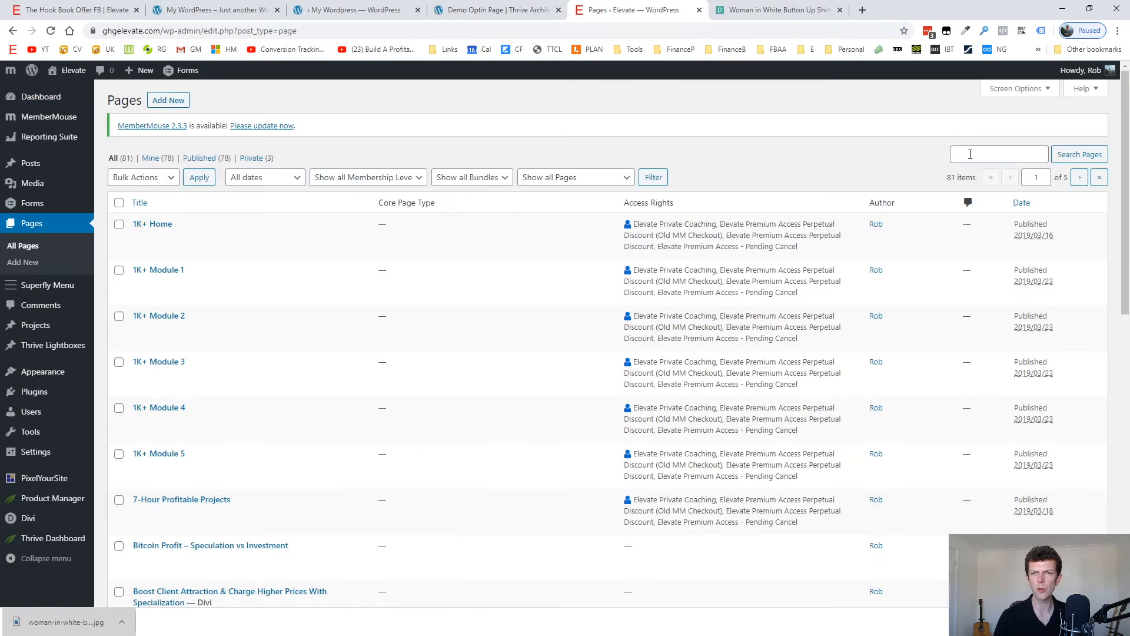
pyautogui.click(971, 154)
pyautogui.write('hook book')
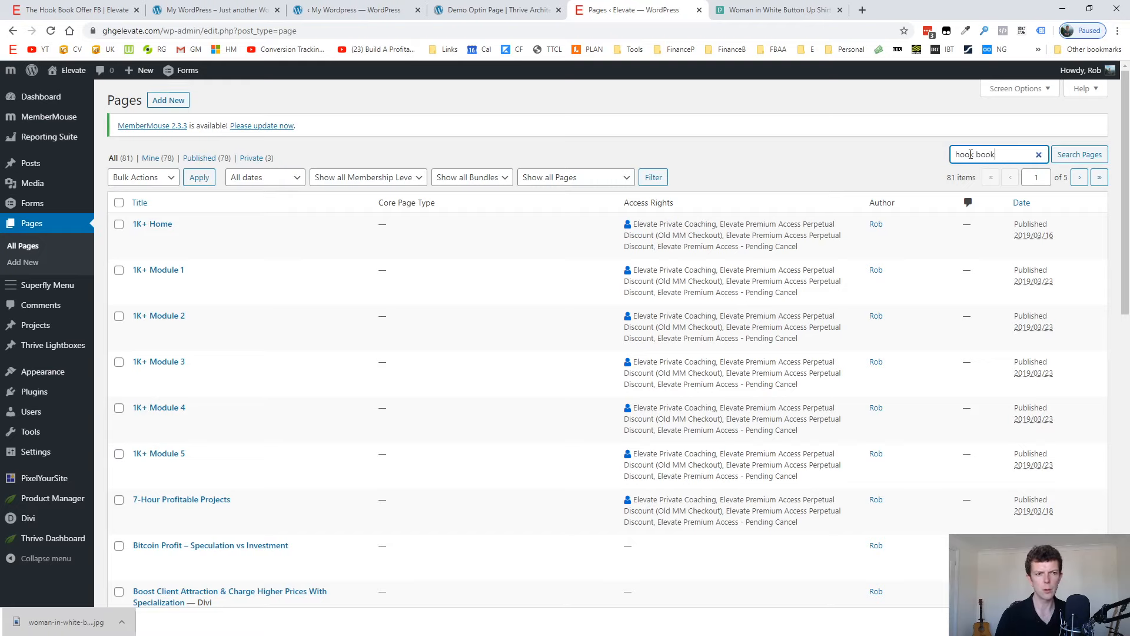
pyautogui.press('Return')
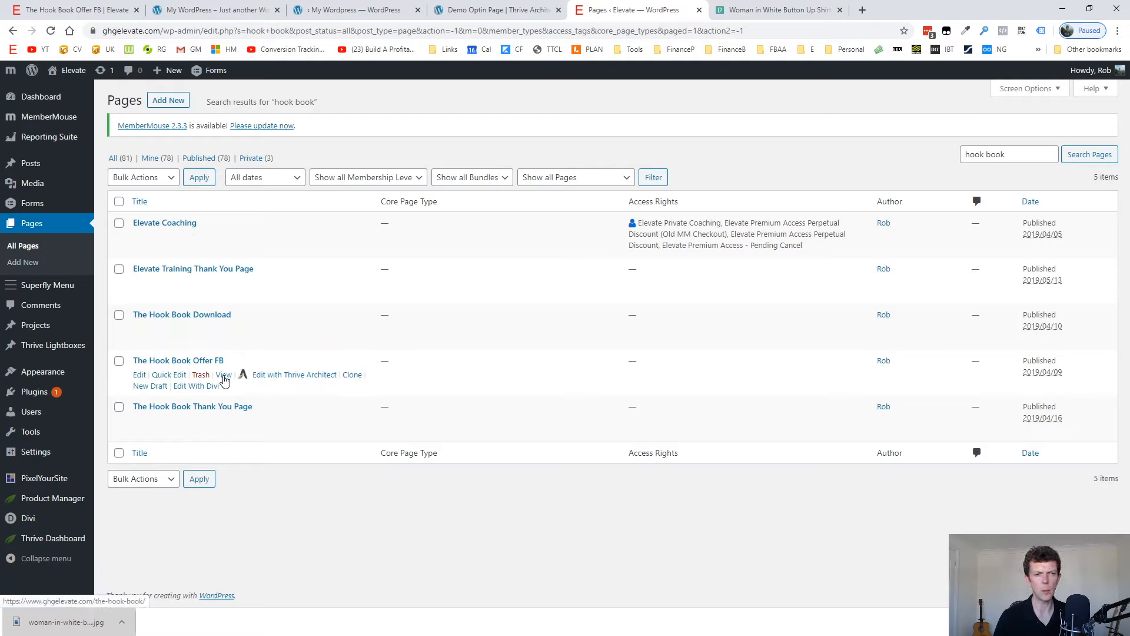
pyautogui.click(291, 382)
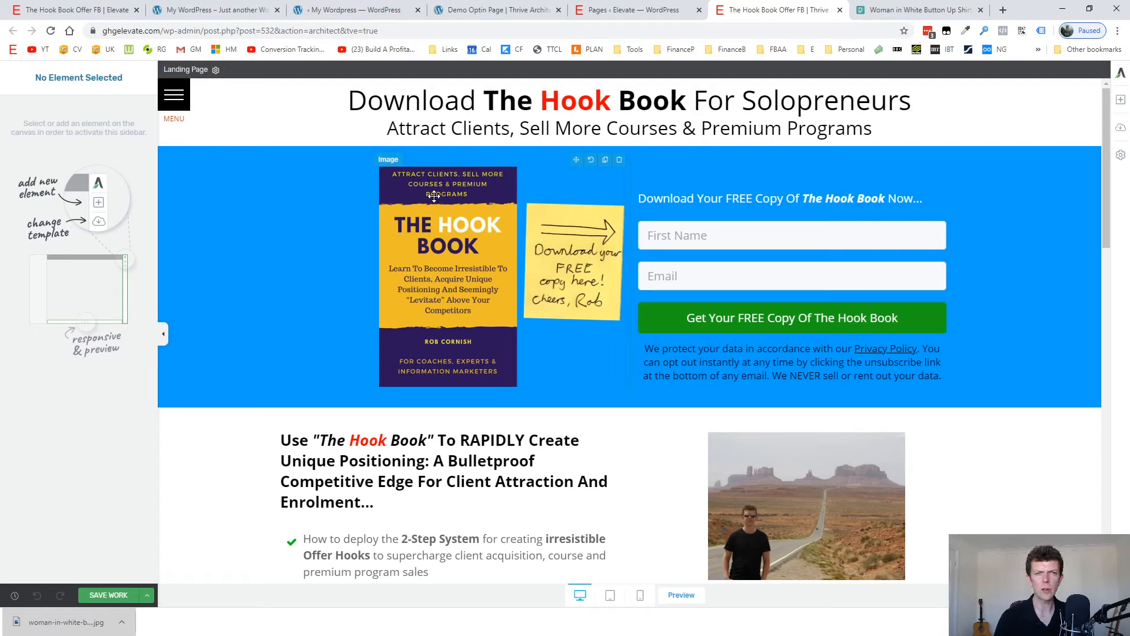
# Inspect how the blue section is built by selecting its book image, both columns, content box and Lead Generation form in turn.
pyautogui.click(461, 226)
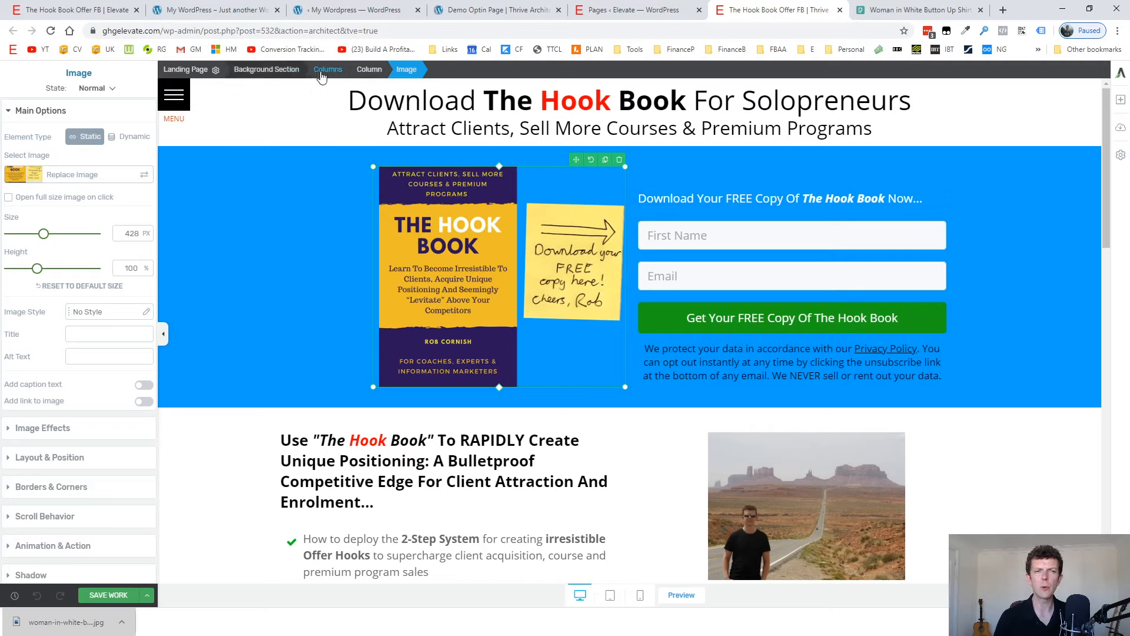
pyautogui.click(369, 70)
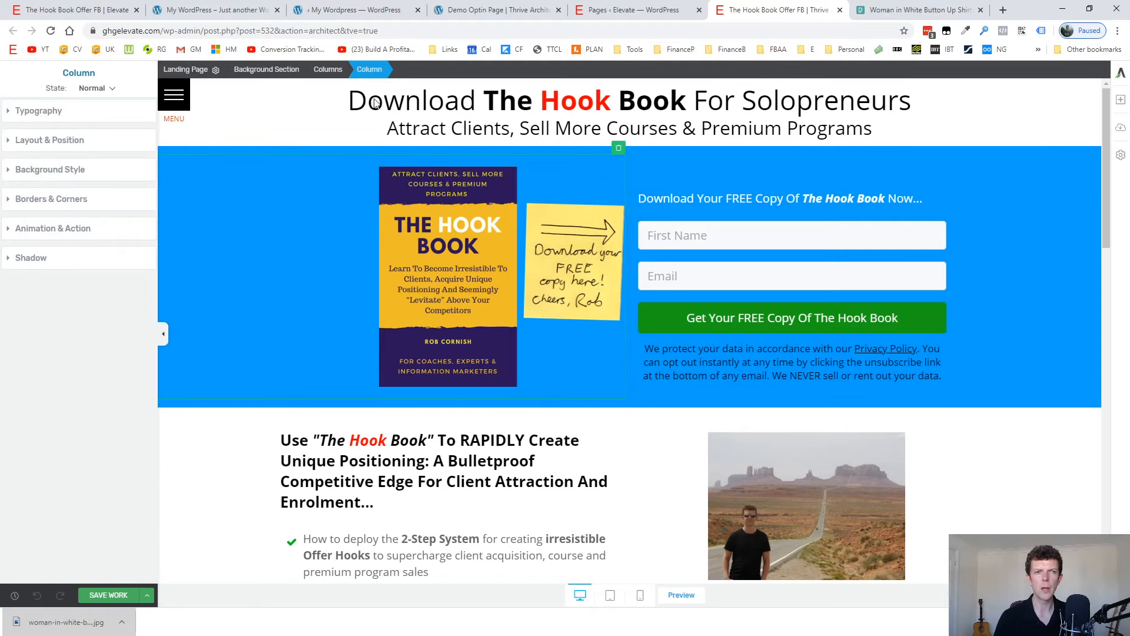
pyautogui.click(335, 74)
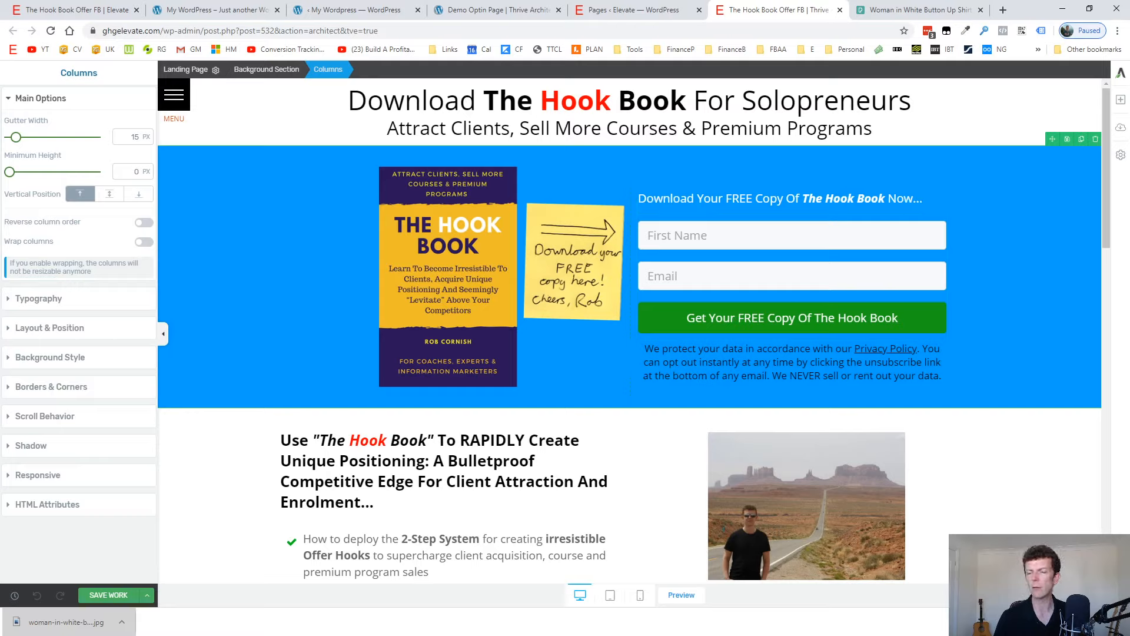
pyautogui.click(718, 170)
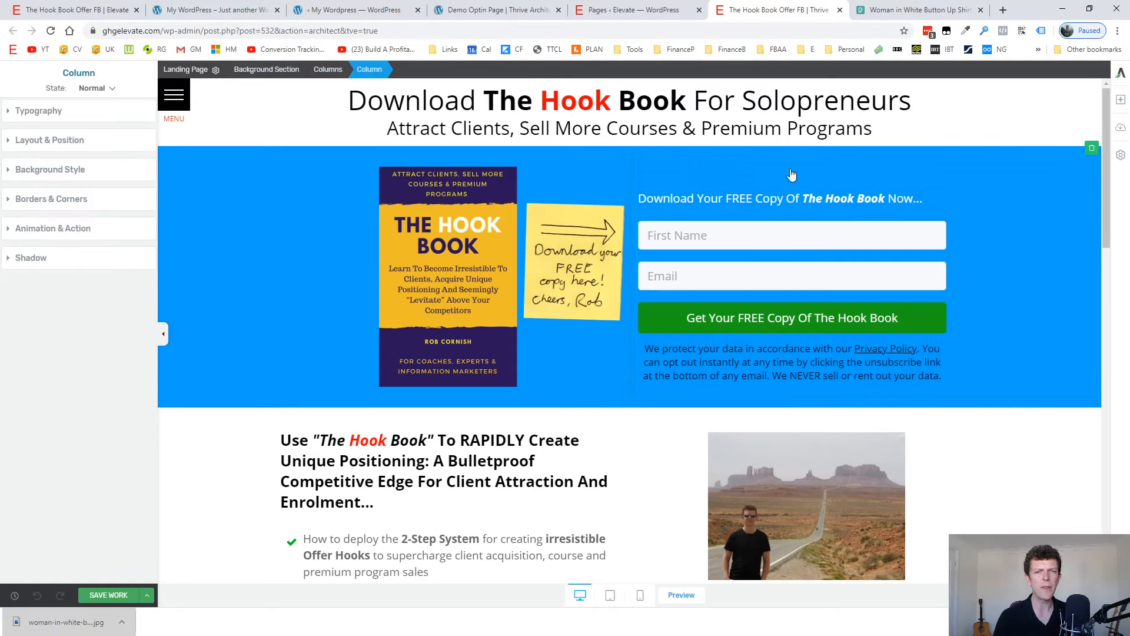
pyautogui.click(723, 208)
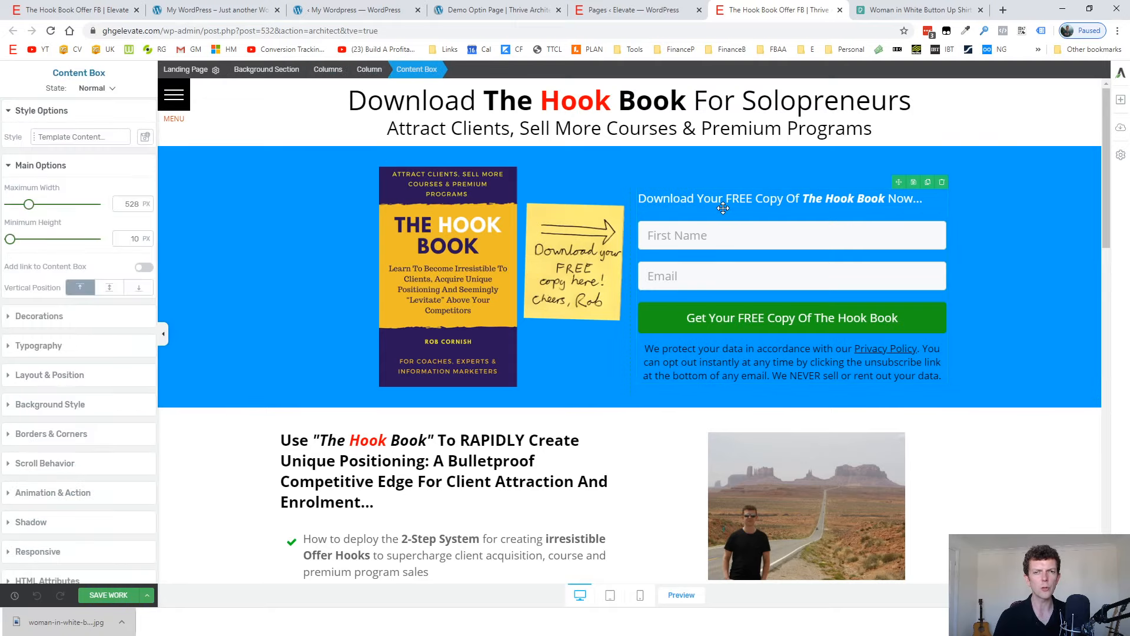
pyautogui.click(715, 250)
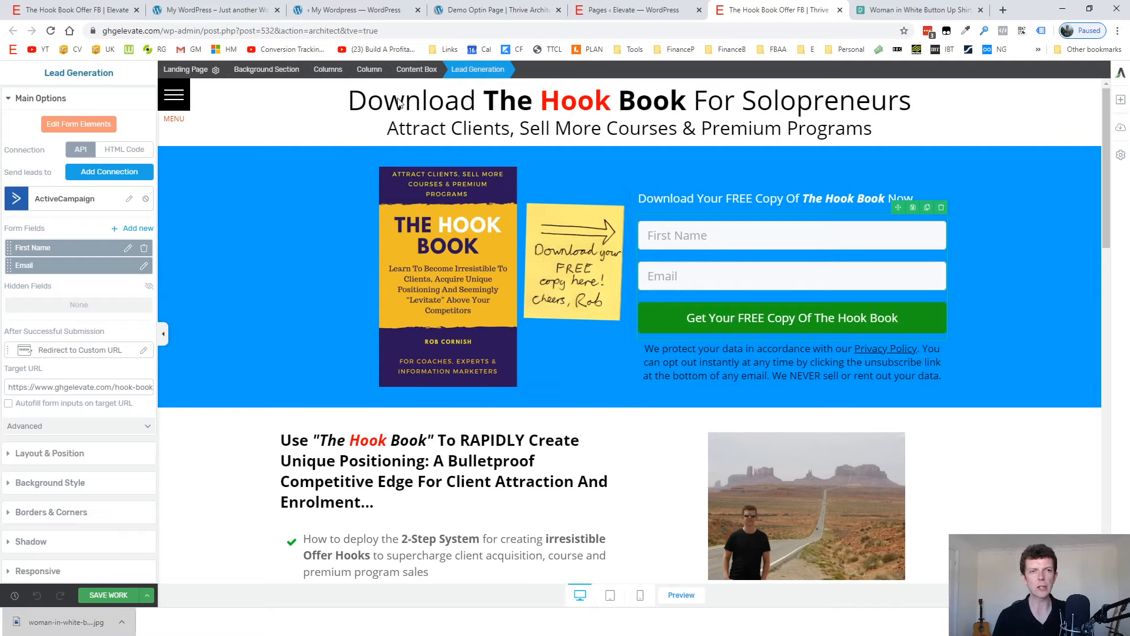
# Check the background style of the blue area's background section, column and enclosing columns element to find which one carries the colour.
pyautogui.click(257, 70)
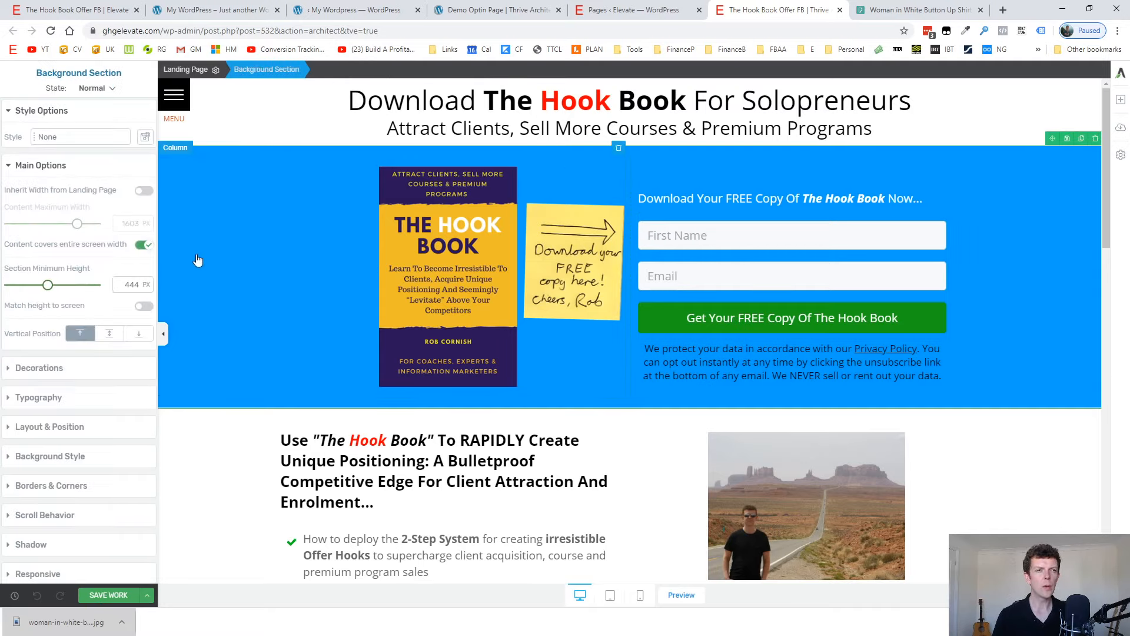
pyautogui.click(40, 458)
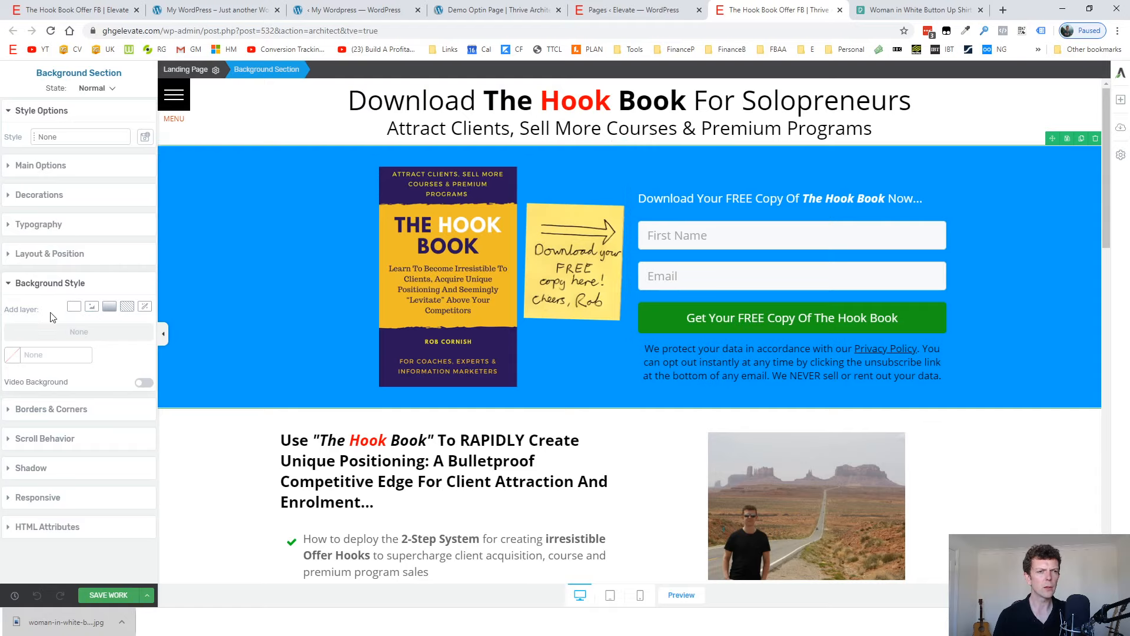
pyautogui.click(13, 356)
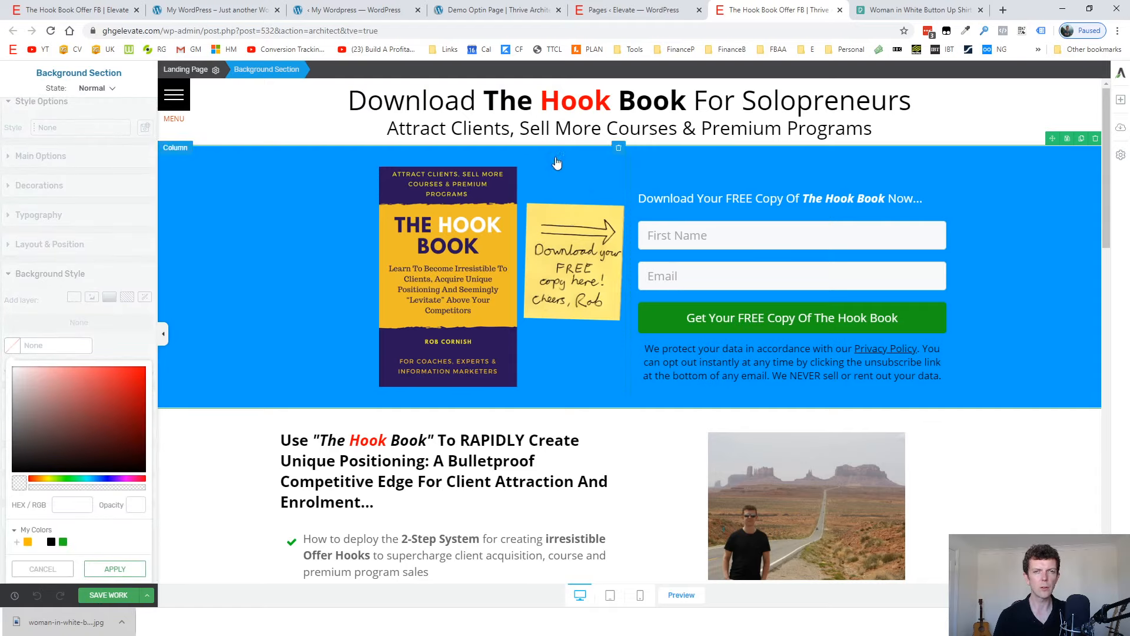
pyautogui.click(323, 267)
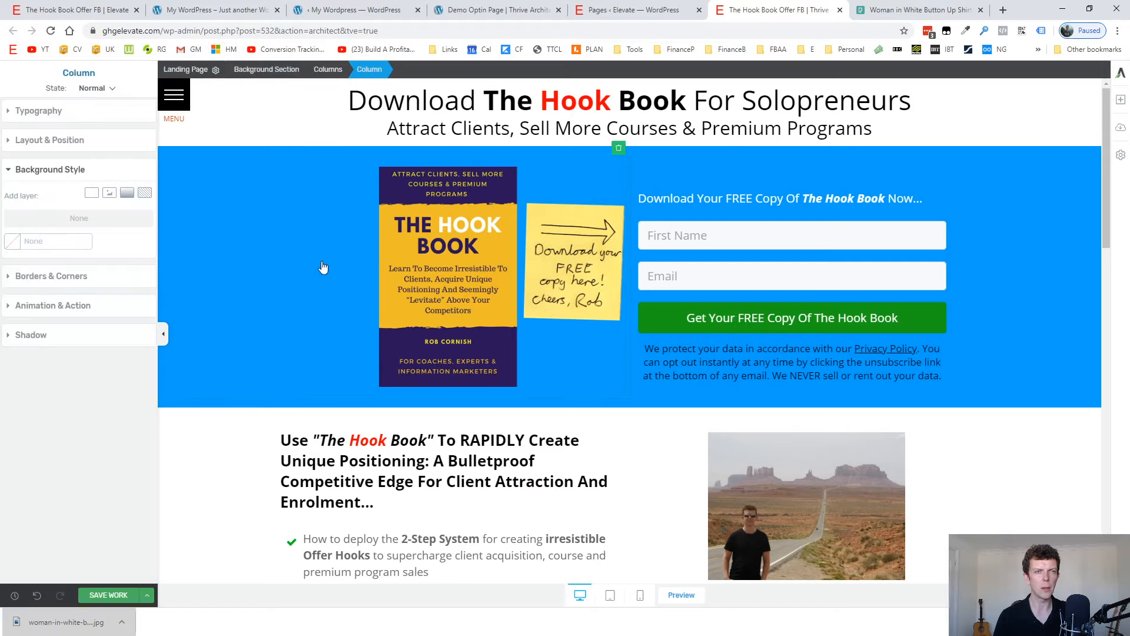
pyautogui.click(328, 70)
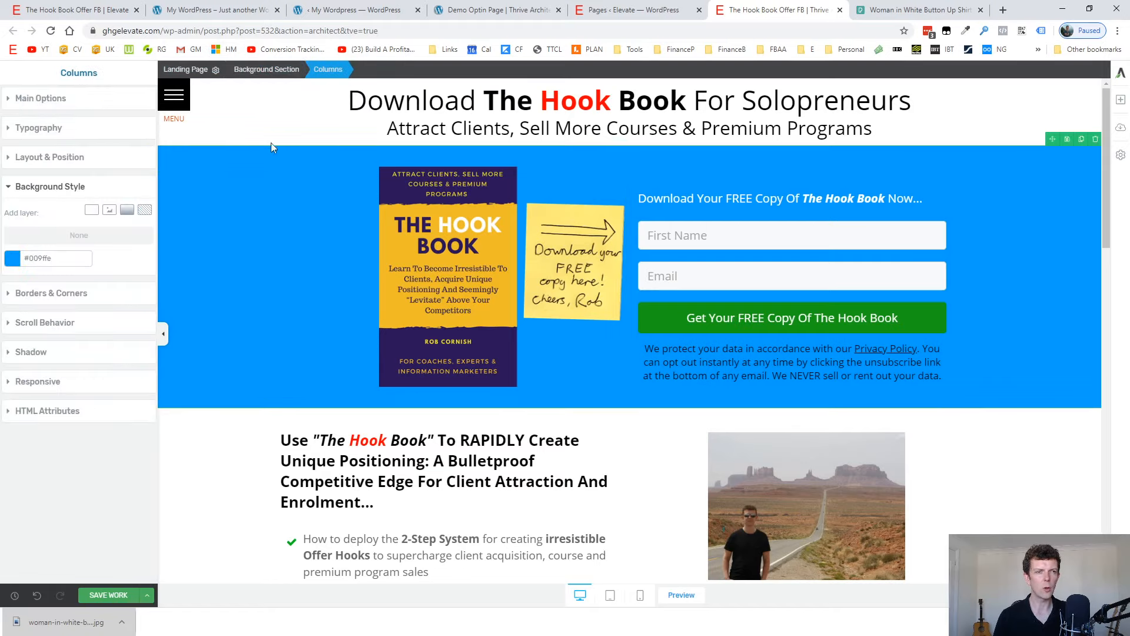
# Try a dark blue background, #224c66, on the columns element around the book image and form.
pyautogui.click(12, 260)
pyautogui.moveTo(71, 312); pyautogui.dragTo(101, 343)
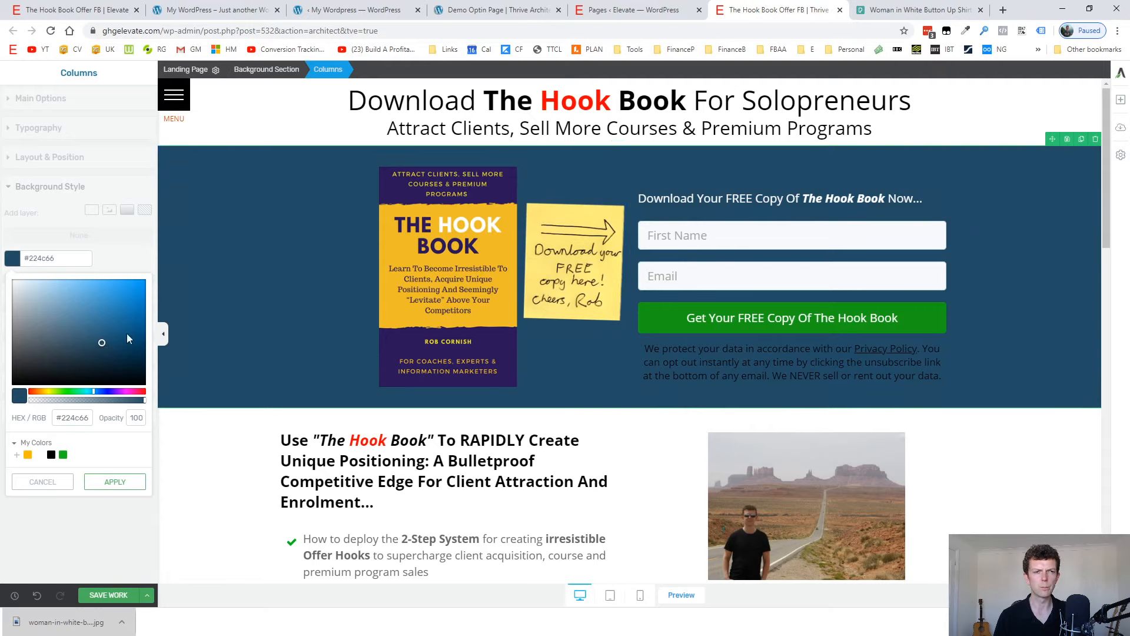
pyautogui.click(57, 482)
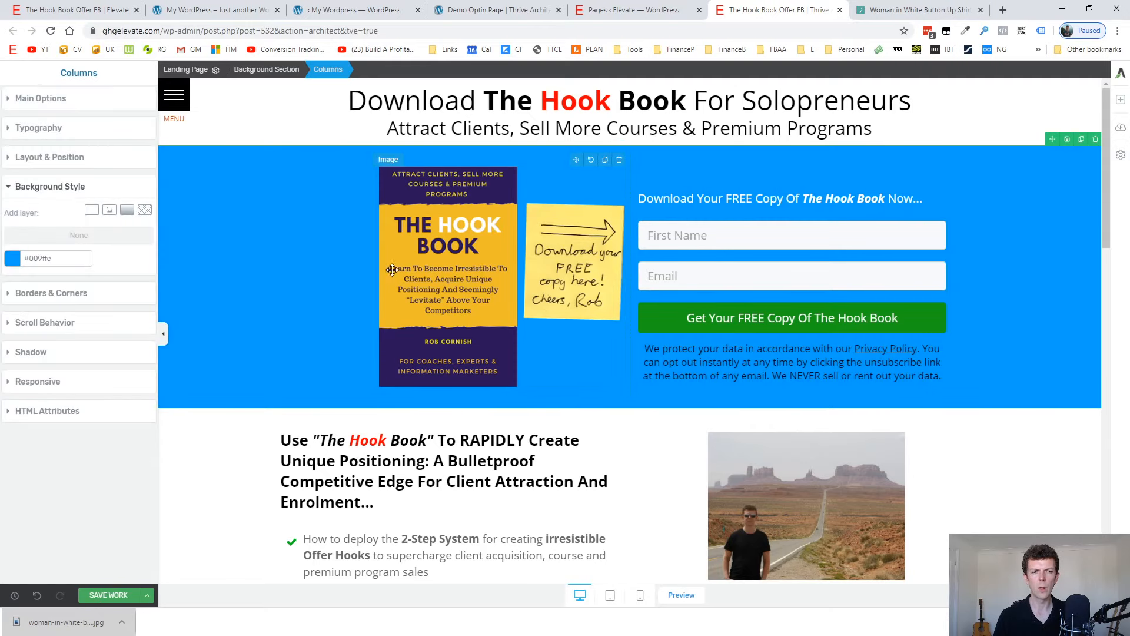
# Examine the two-column layout with the bullet lists and photo, and the lower form, important notice and footer.
pyautogui.scroll(-5, 569, 201)
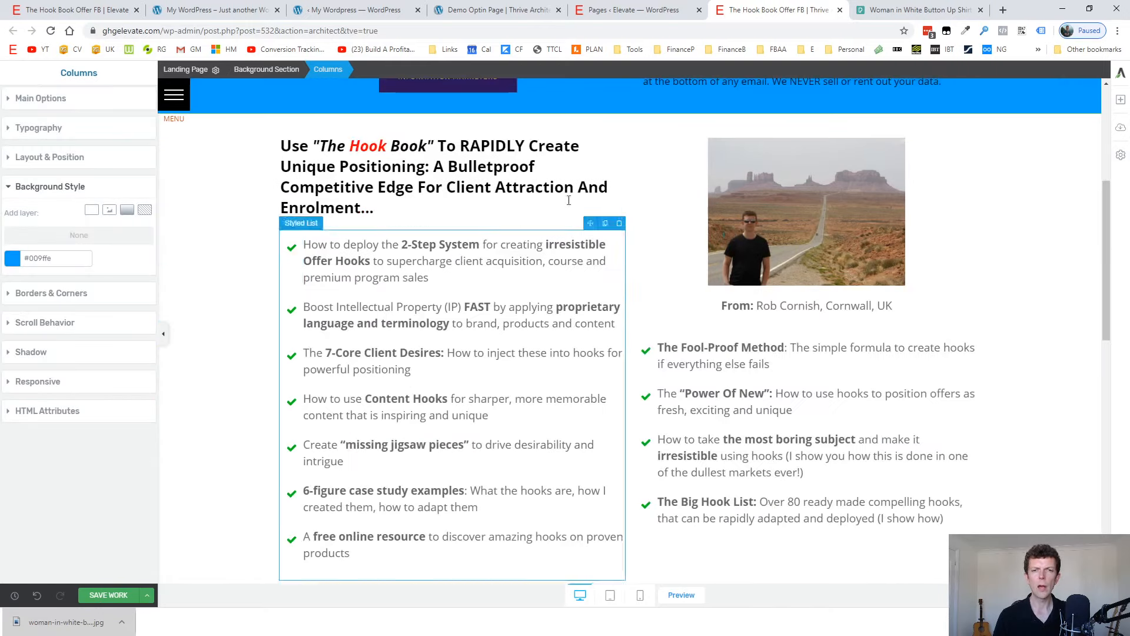
pyautogui.click(684, 127)
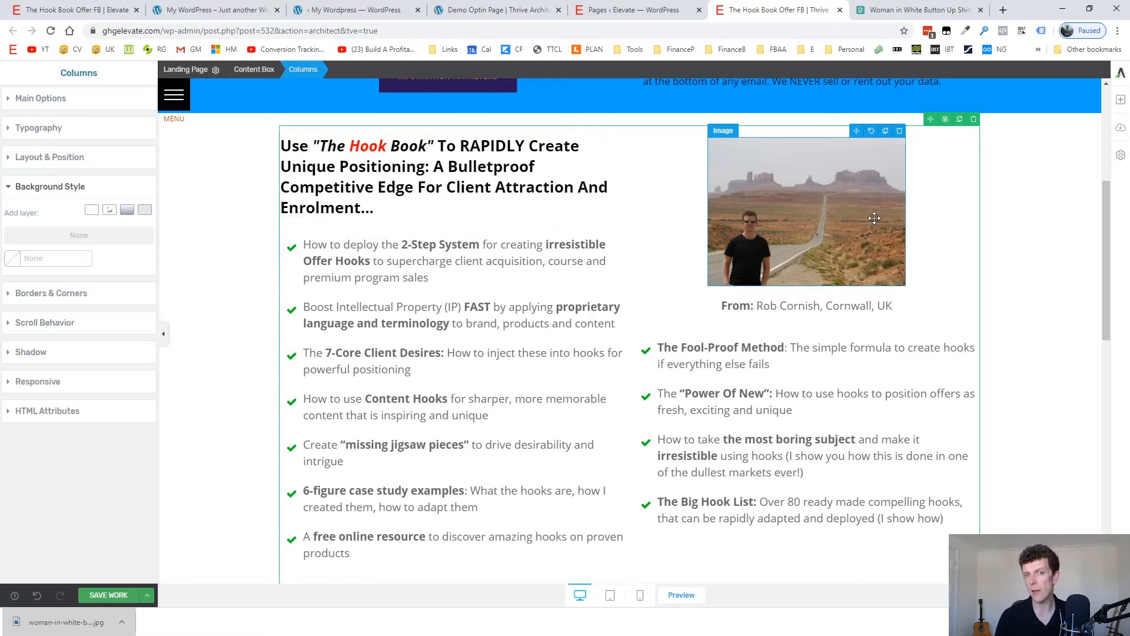
pyautogui.click(451, 256)
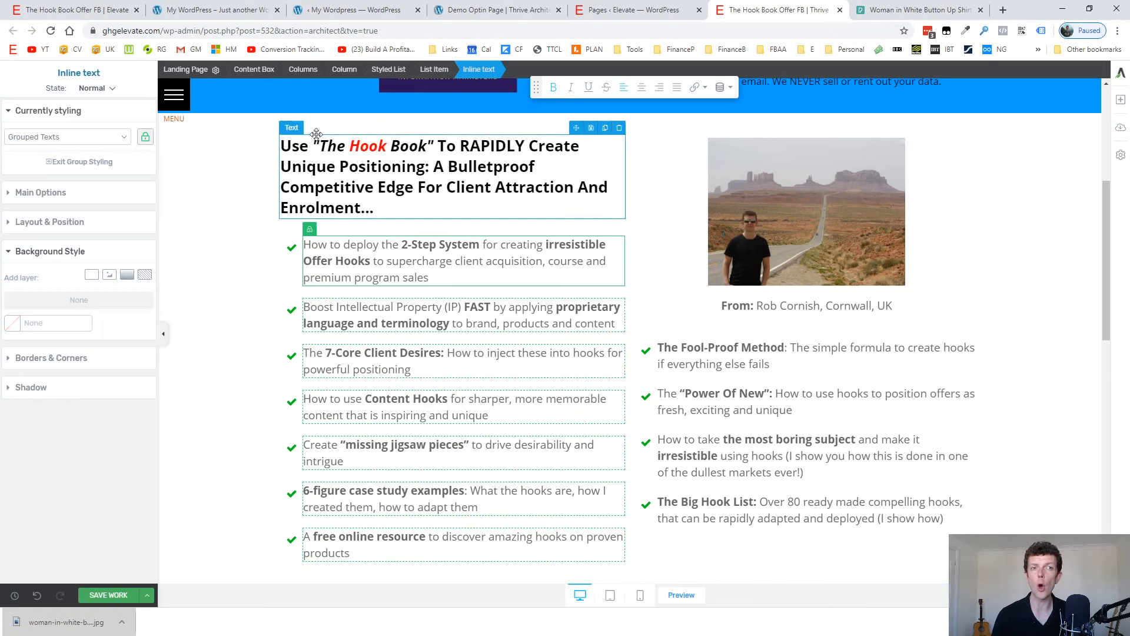
pyautogui.scroll(5, 345, 233)
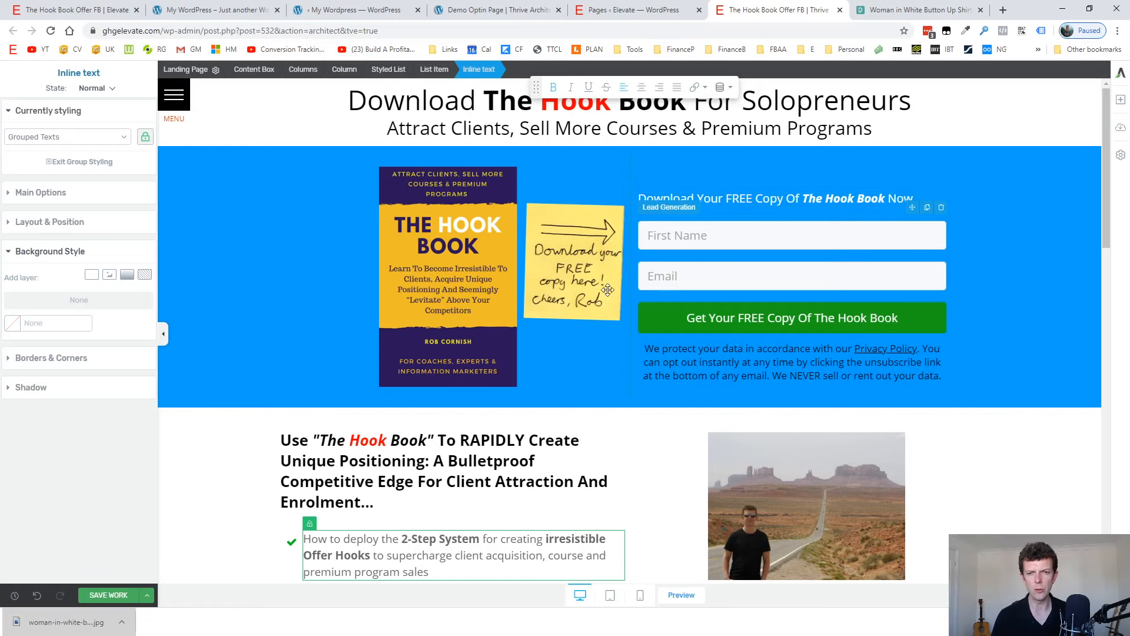
pyautogui.scroll(-15, 586, 308)
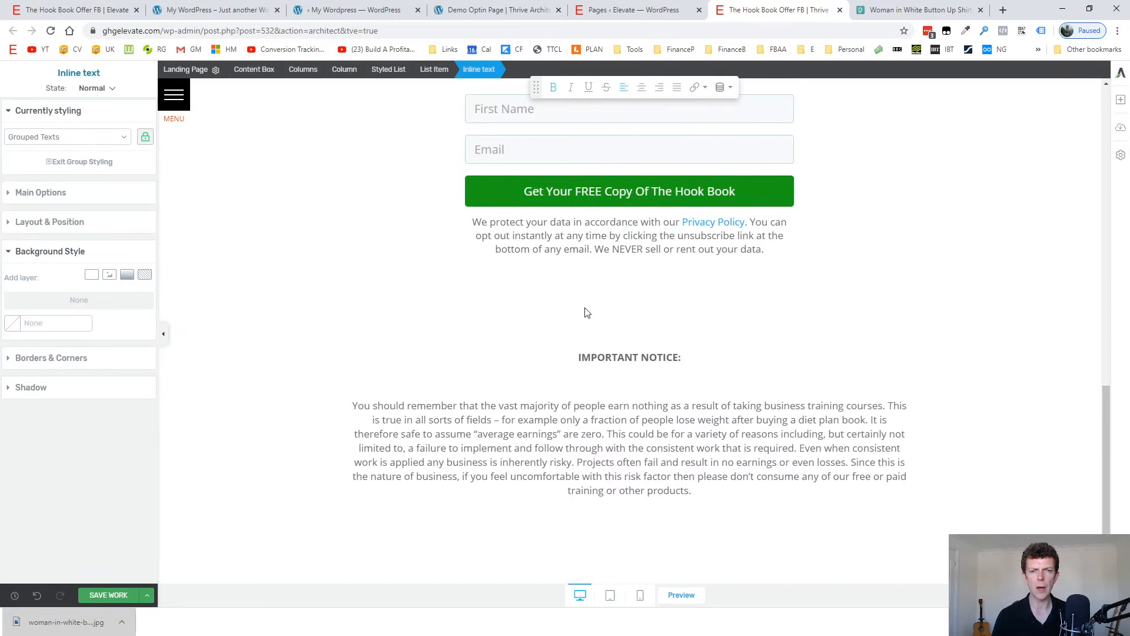
pyautogui.scroll(-2, 585, 308)
pyautogui.scroll(8, 586, 308)
pyautogui.scroll(-8, 586, 312)
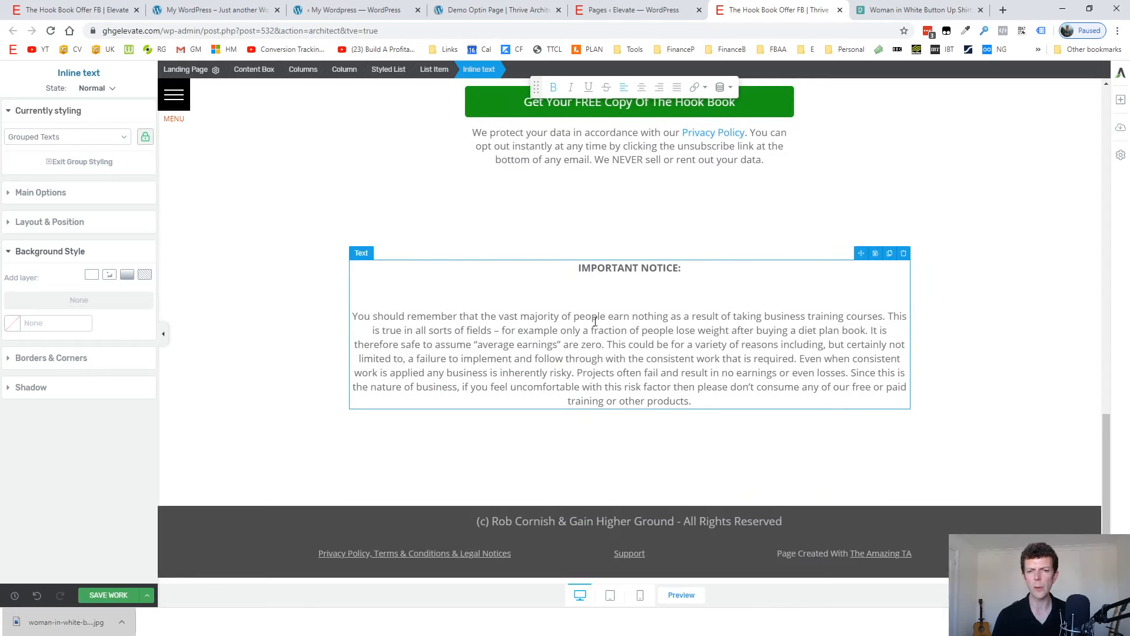
pyautogui.scroll(15, 653, 489)
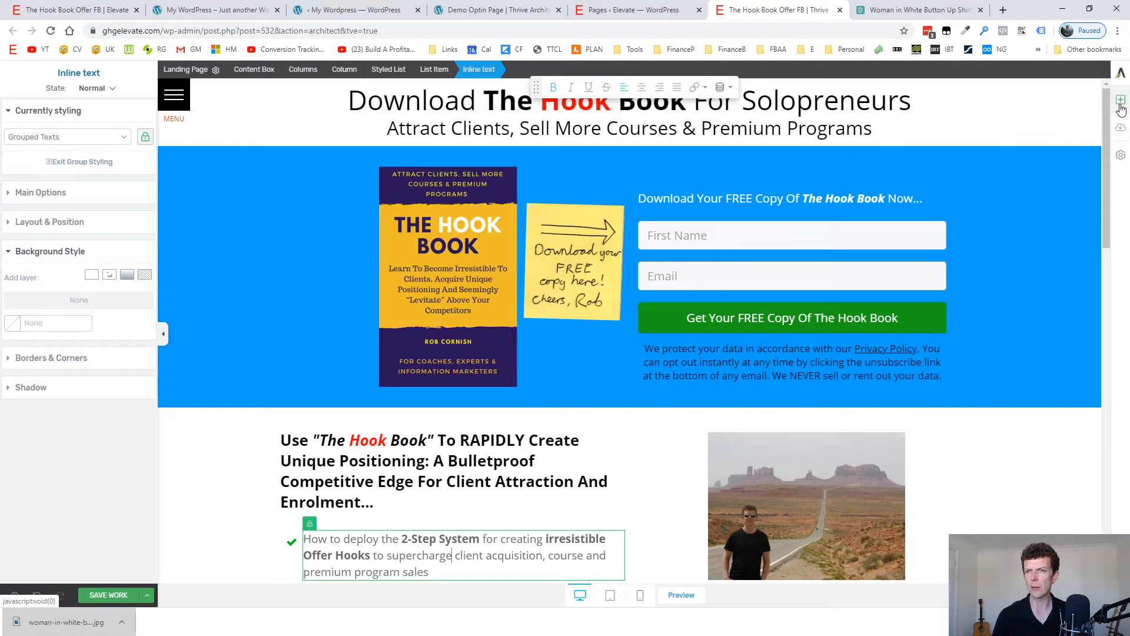
# Look at the landing page template chooser and the global font, header and footer settings, closing both without choosing anything.
pyautogui.click(1118, 129)
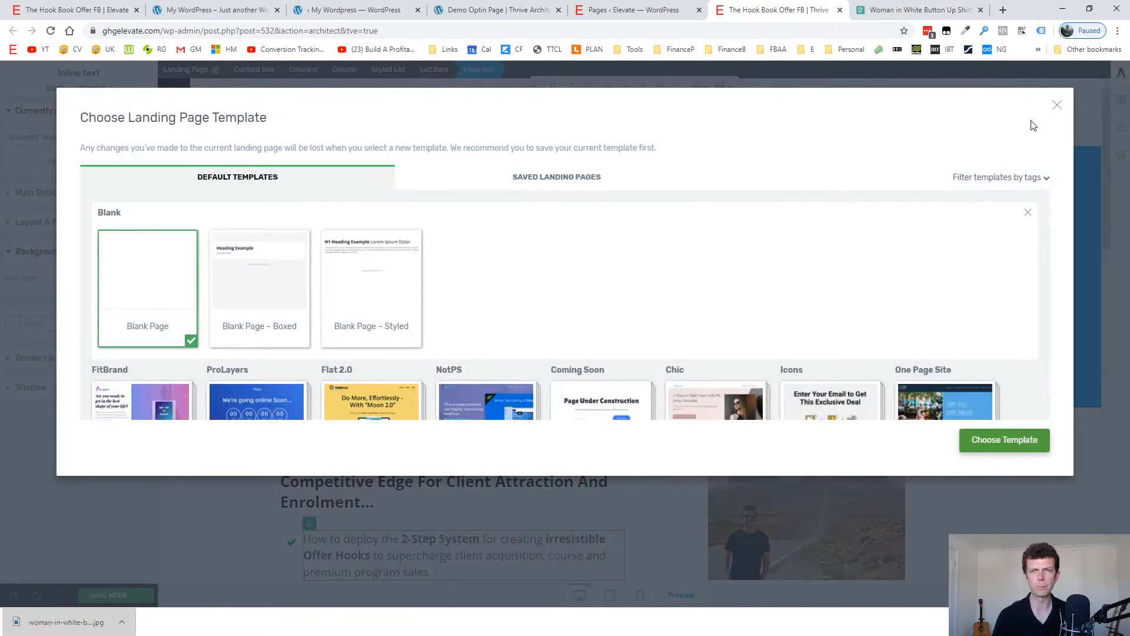
pyautogui.click(1059, 114)
pyautogui.click(1123, 157)
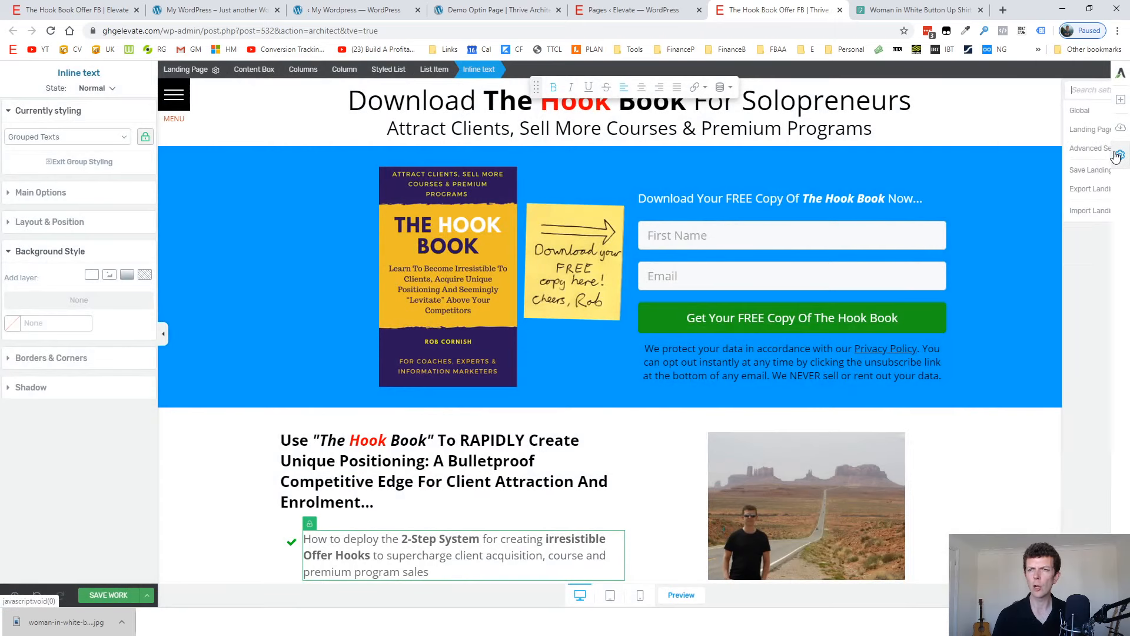
pyautogui.click(1013, 111)
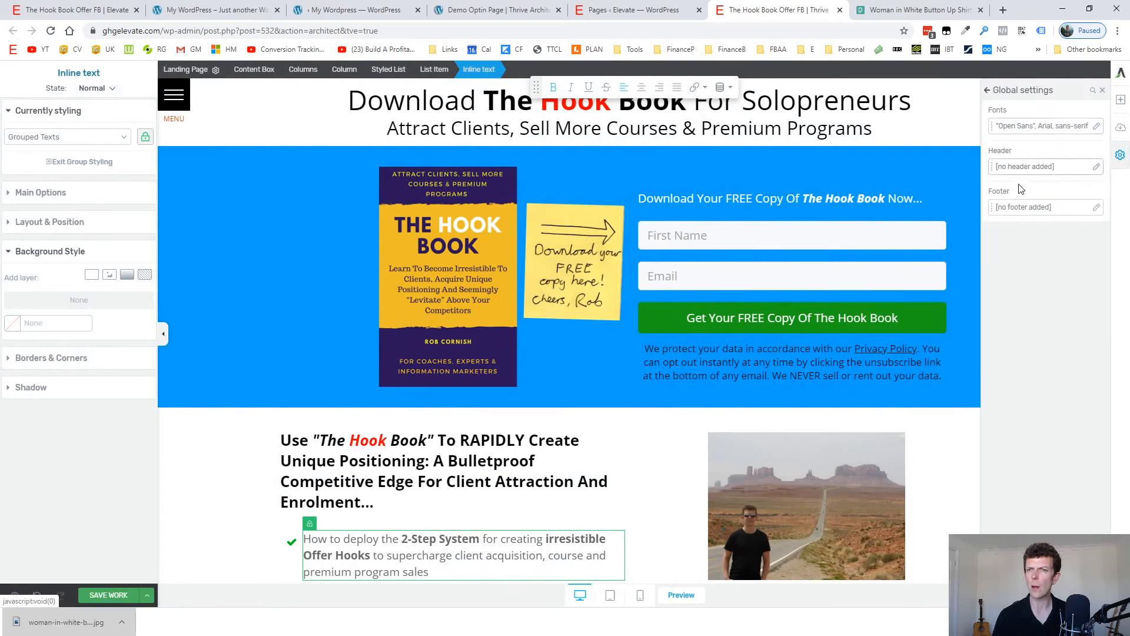
pyautogui.click(988, 90)
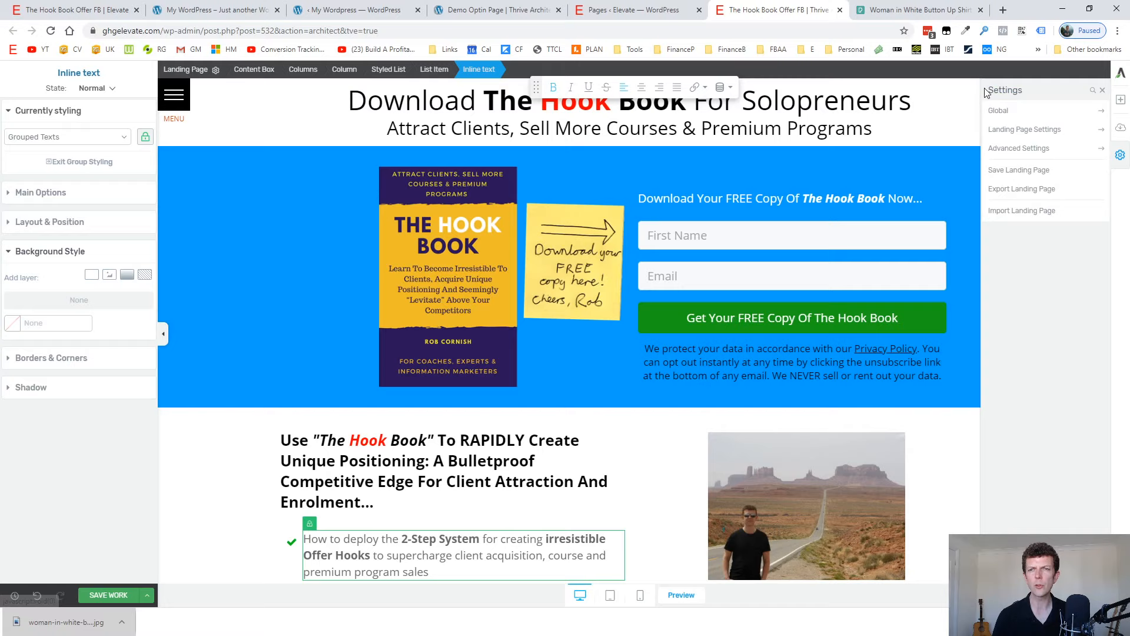
pyautogui.click(1103, 90)
pyautogui.click(1008, 112)
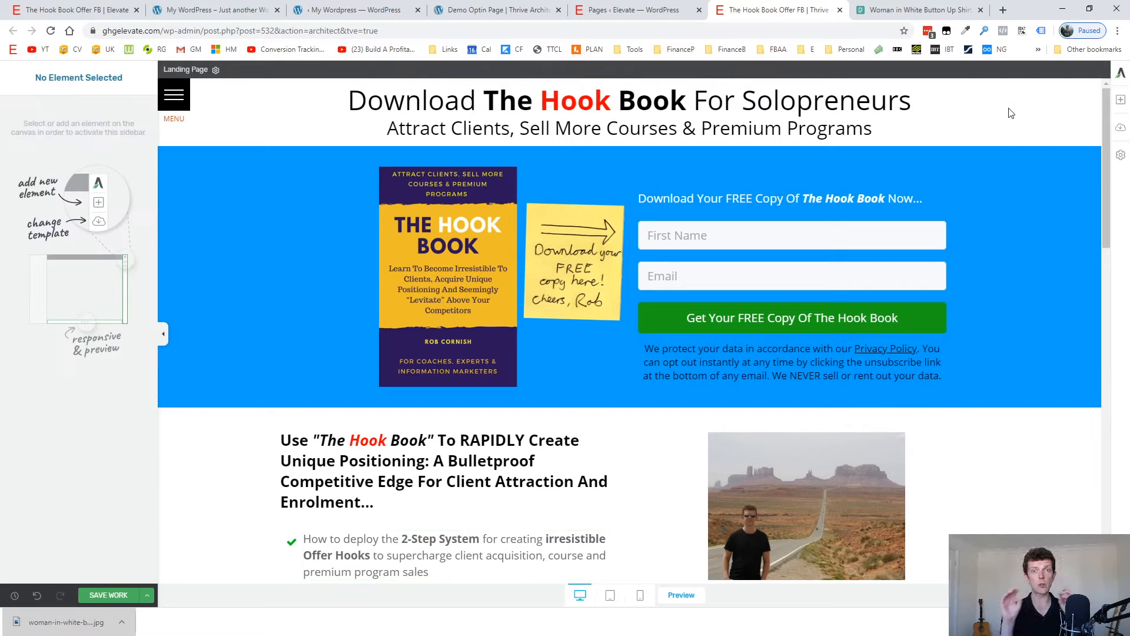